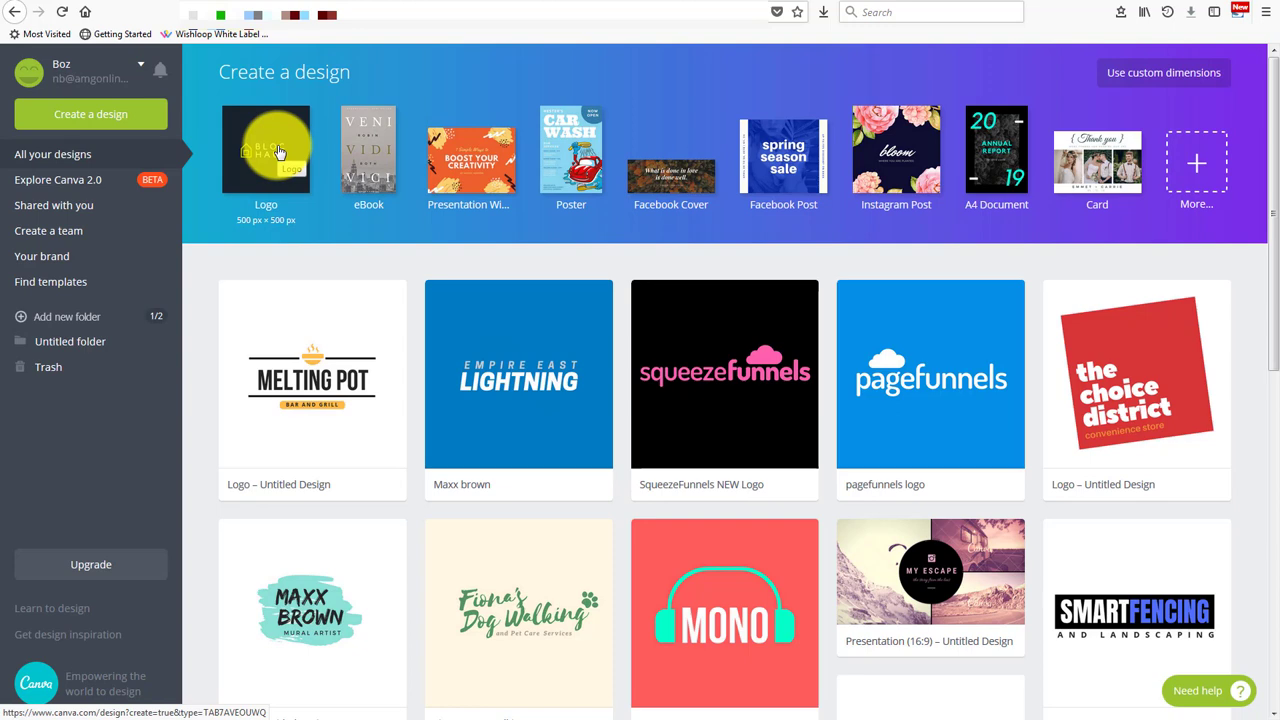
Step: Look through the full list of design types and create a new Logo design
click(1196, 160)
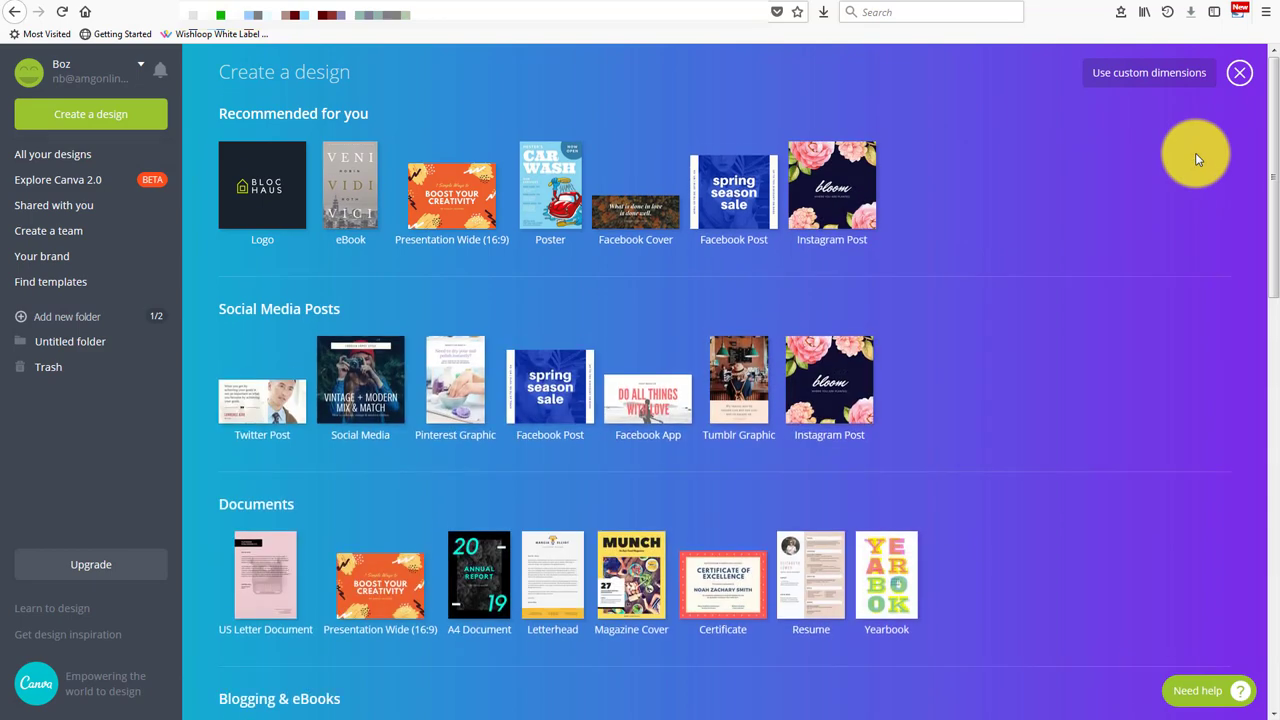
scroll(1198, 160, down, 6)
scroll(1198, 160, down, 4)
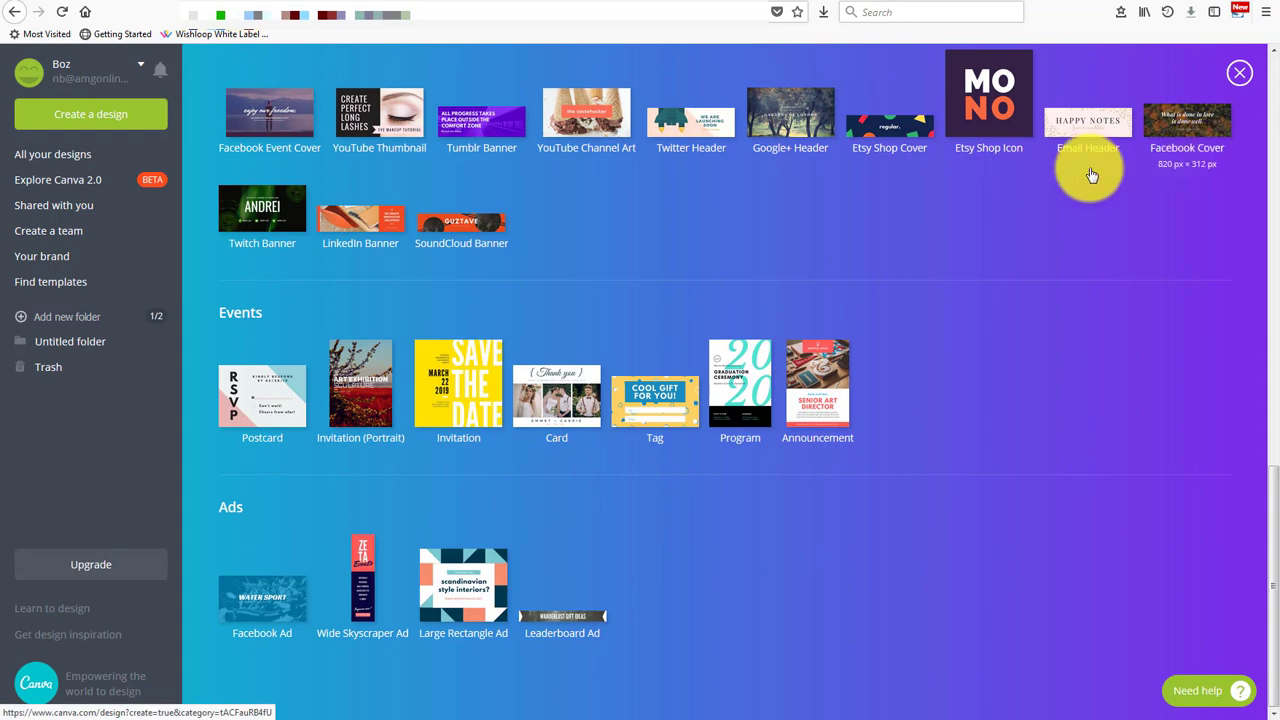
scroll(852, 425, up, 5)
scroll(853, 428, up, 4)
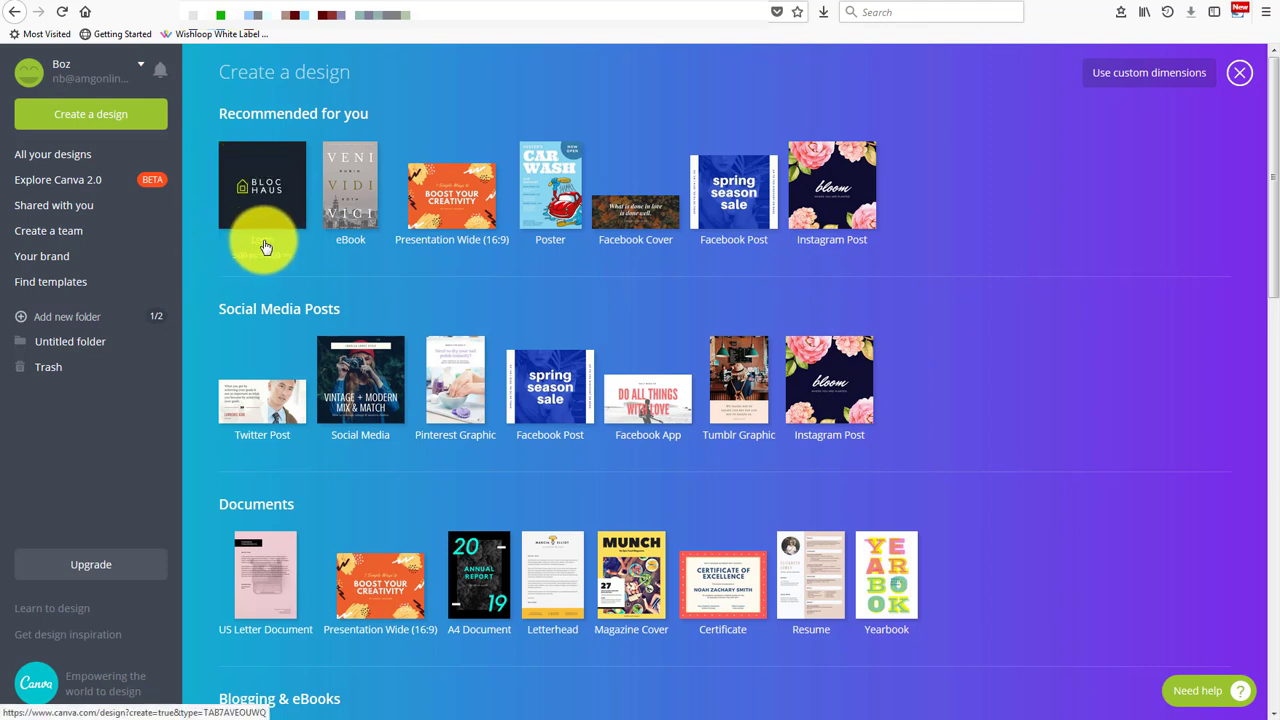
click(261, 185)
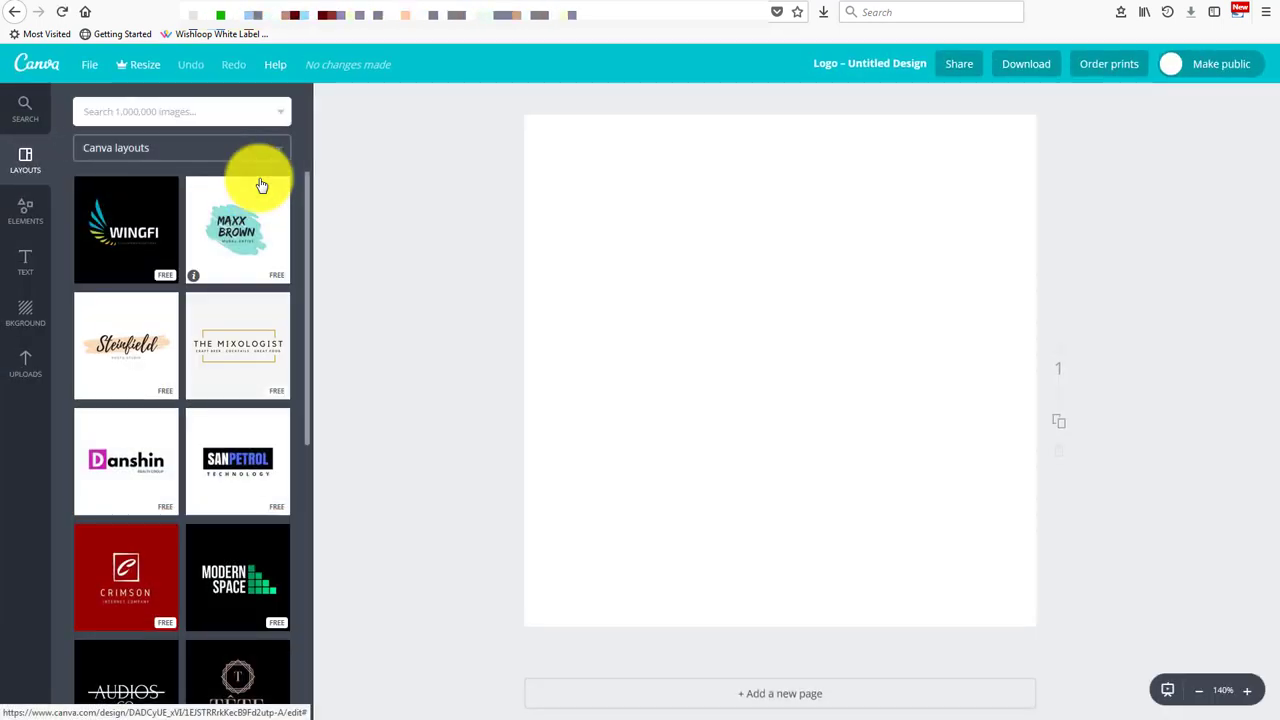
Step: Examine the ready-made Canva logo layouts from start to finish and return to the first ones
scroll(197, 300, down, 5)
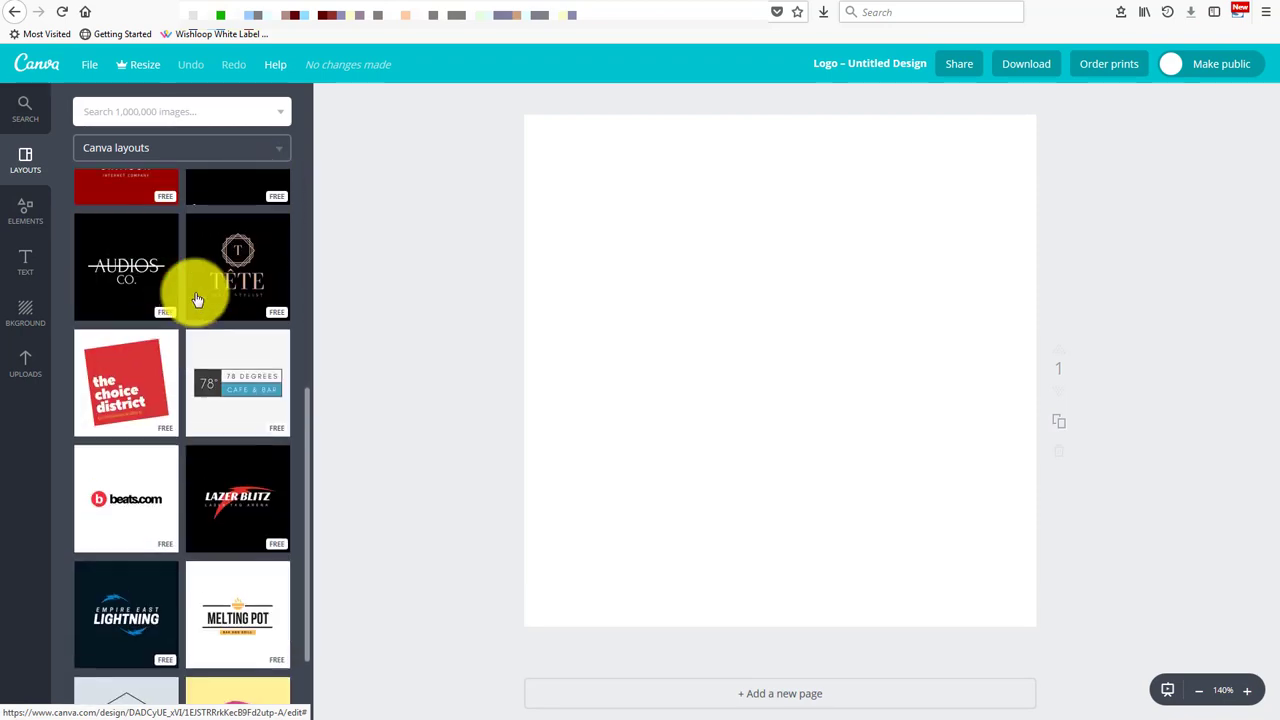
scroll(197, 300, down, 10)
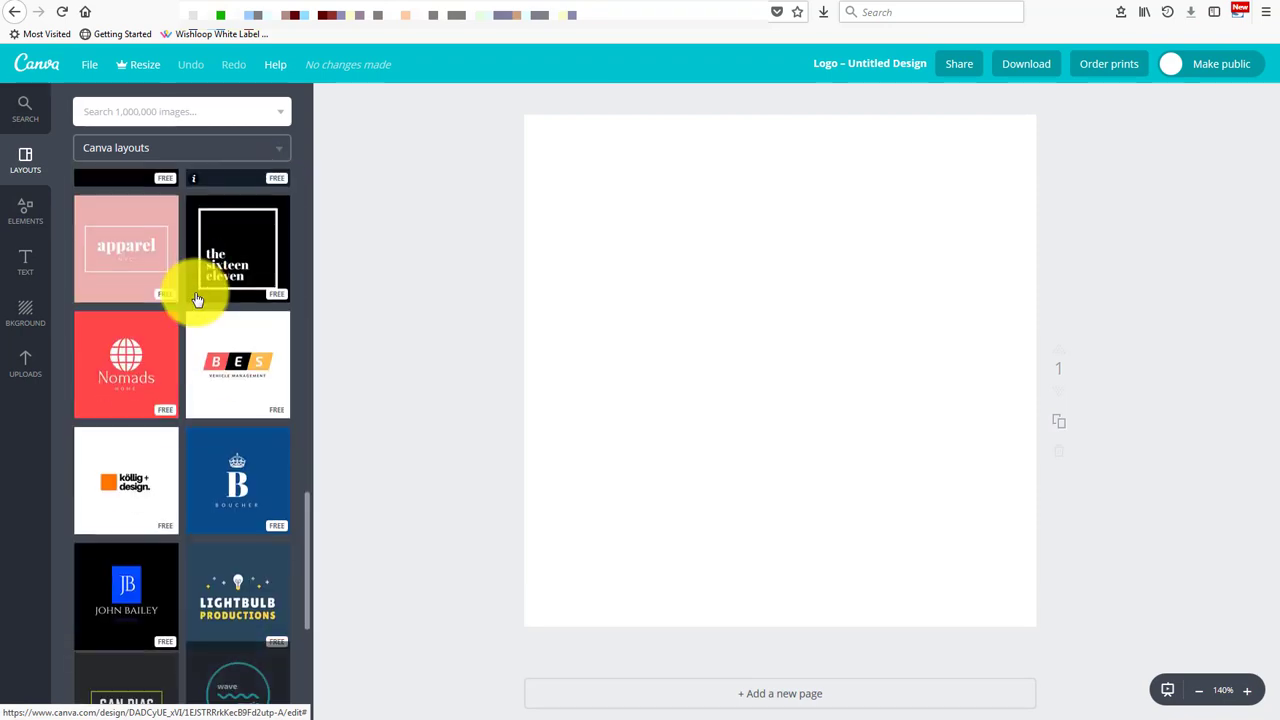
scroll(197, 300, down, 11)
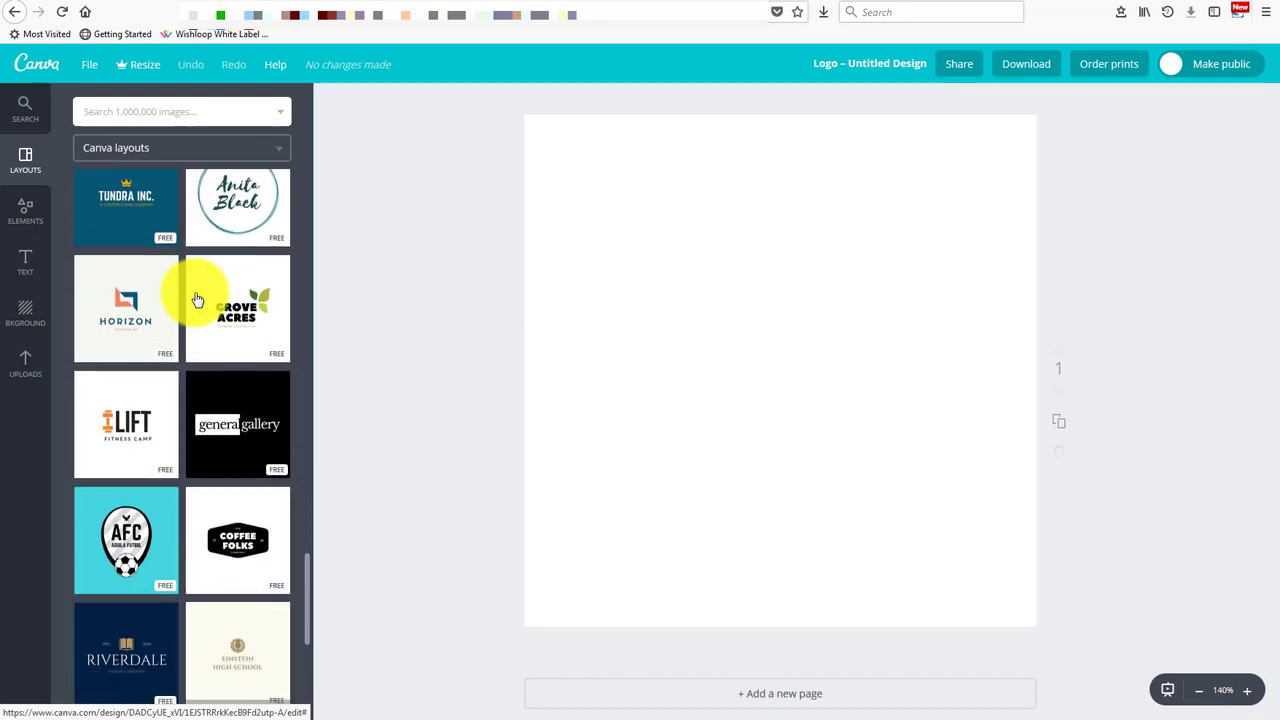
scroll(197, 300, down, 6)
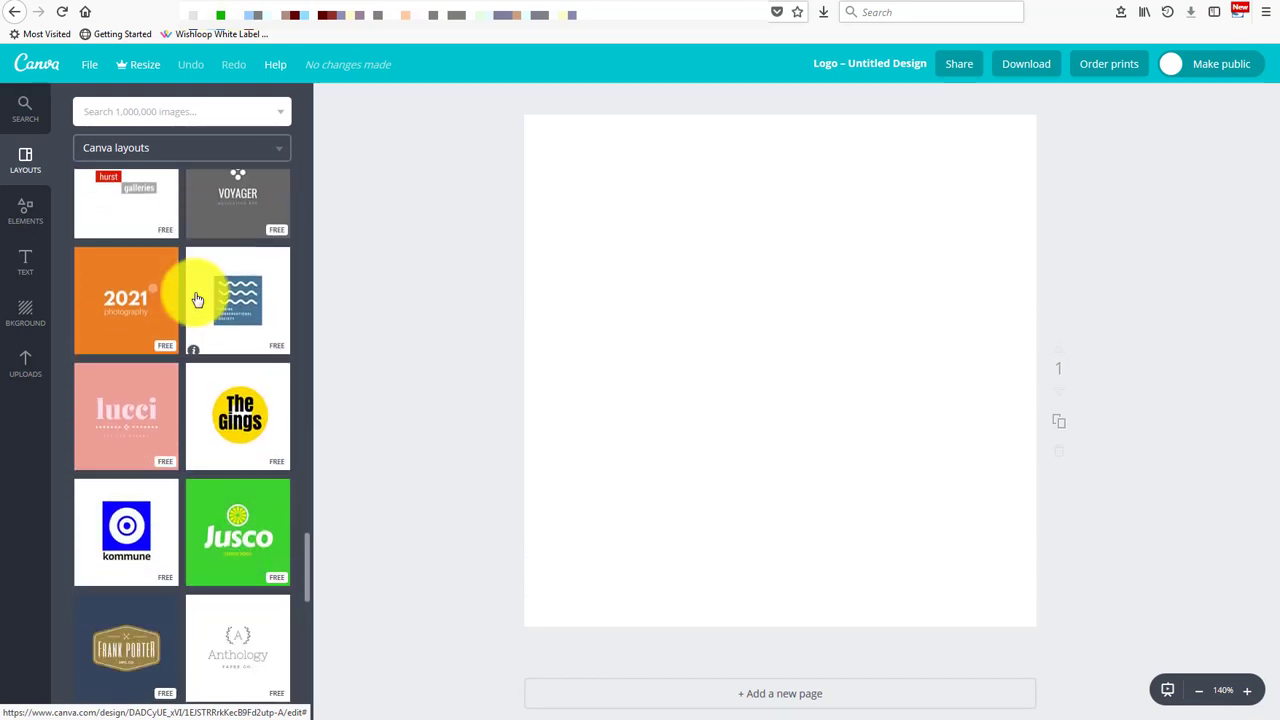
scroll(197, 300, down, 9)
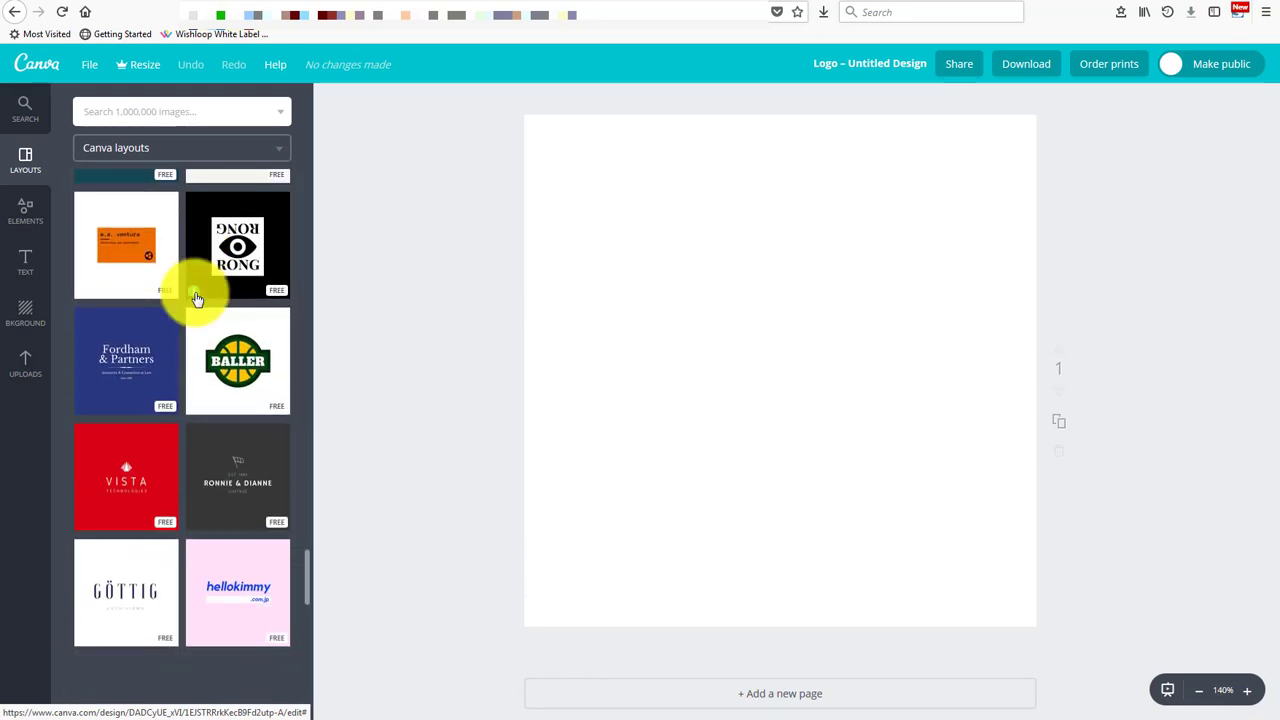
scroll(197, 300, down, 7)
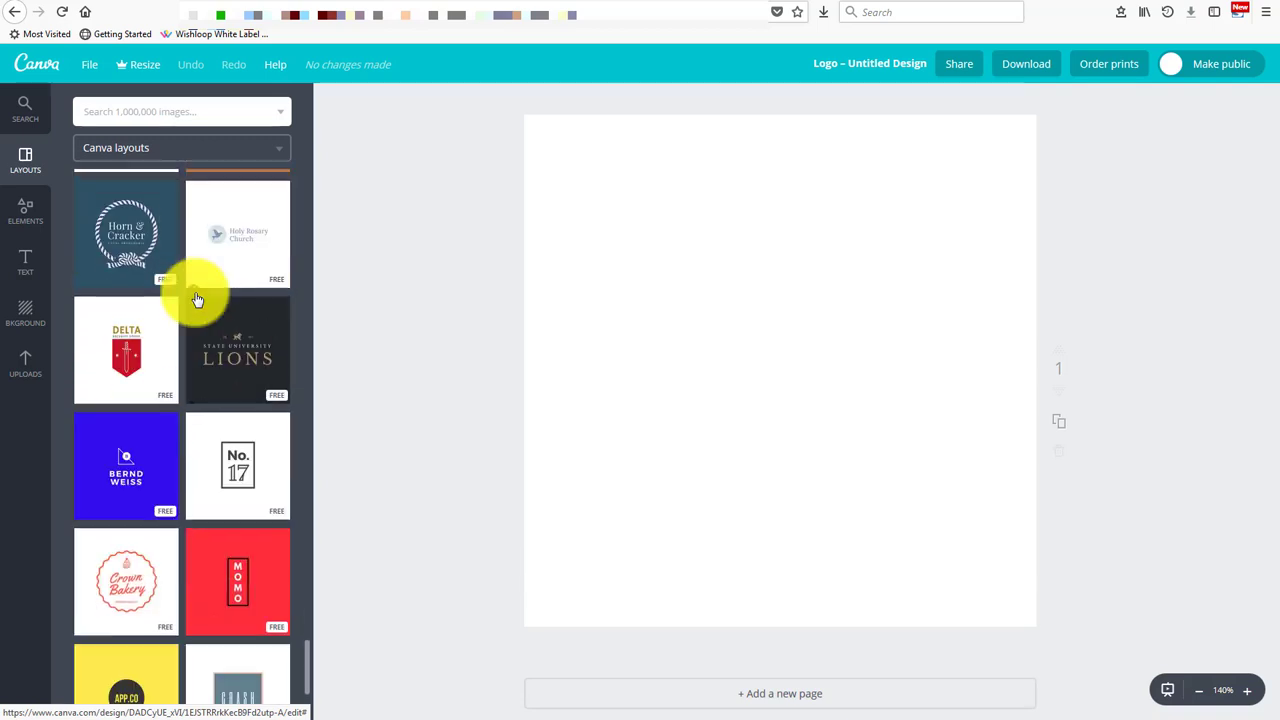
scroll(197, 300, down, 1)
scroll(197, 300, down, 5)
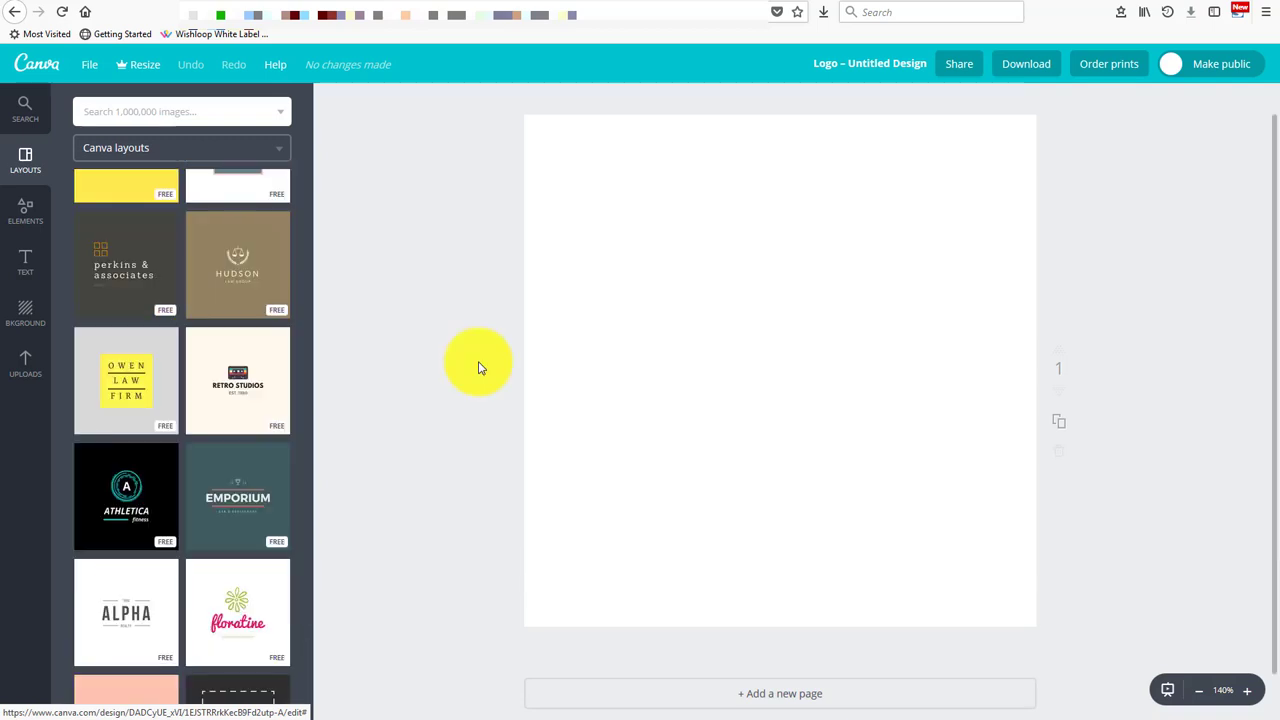
scroll(183, 371, down, 8)
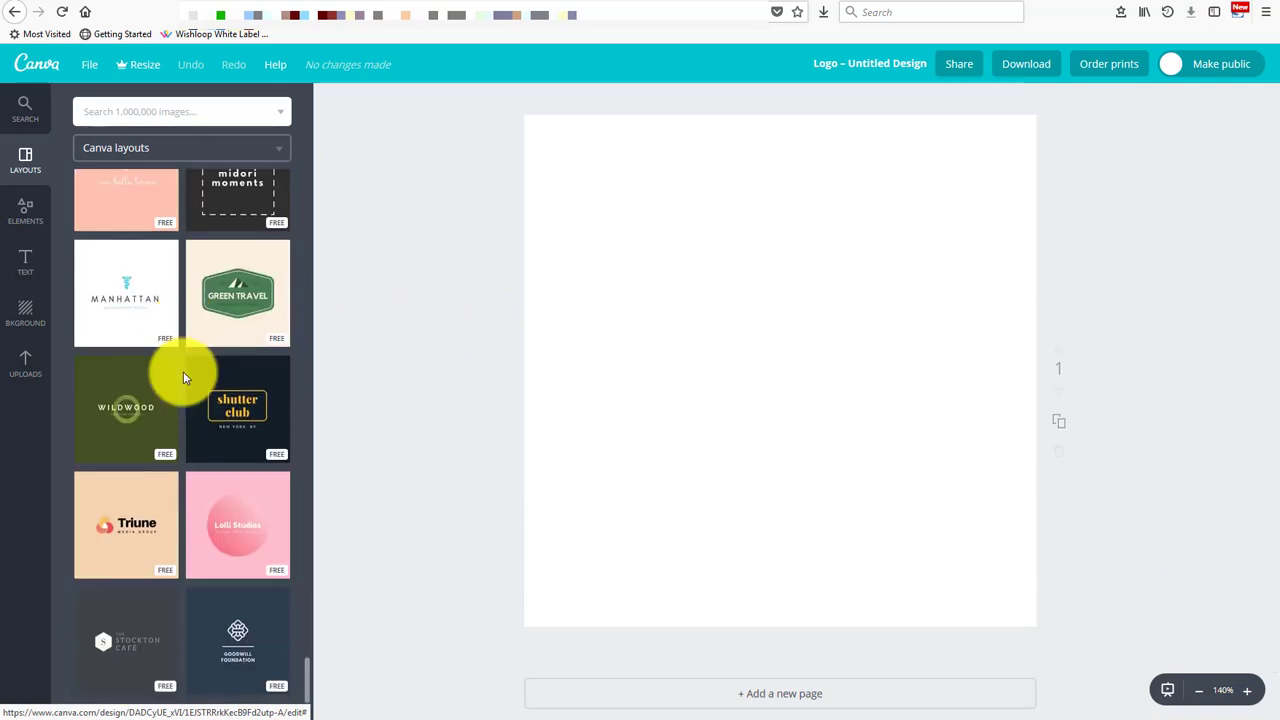
scroll(183, 375, down, 10)
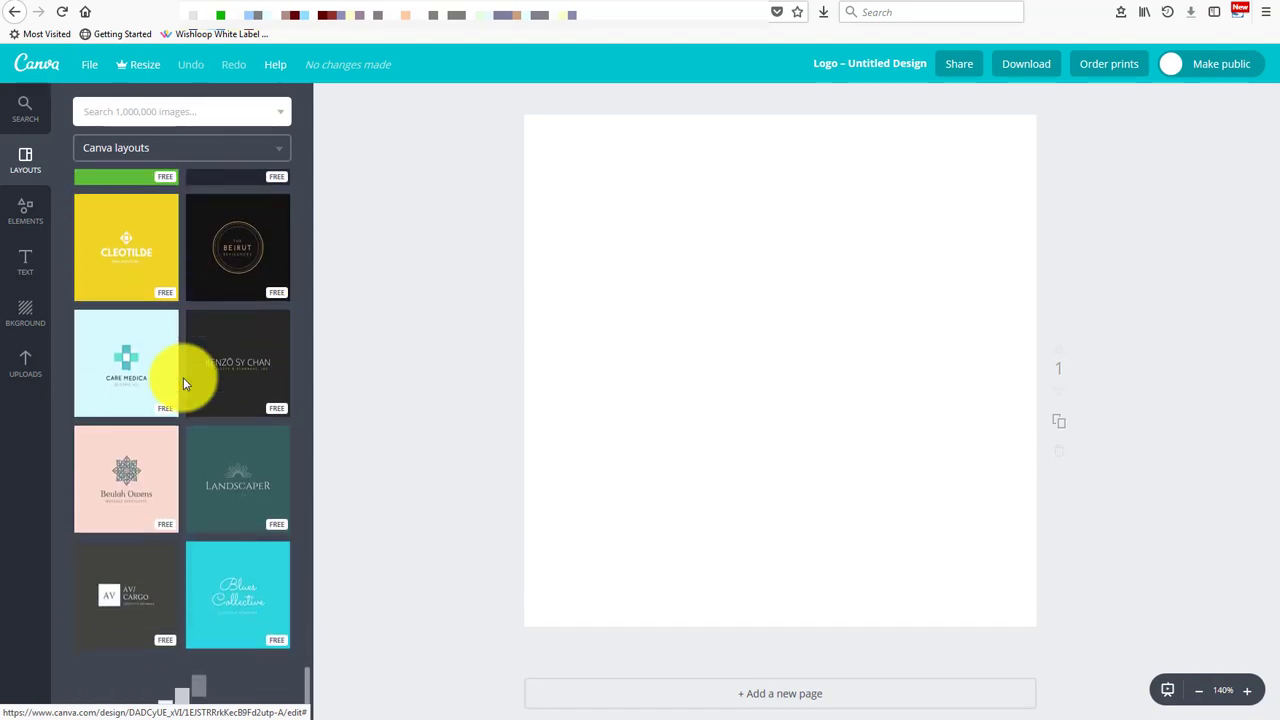
scroll(183, 378, down, 3)
scroll(183, 378, up, 12)
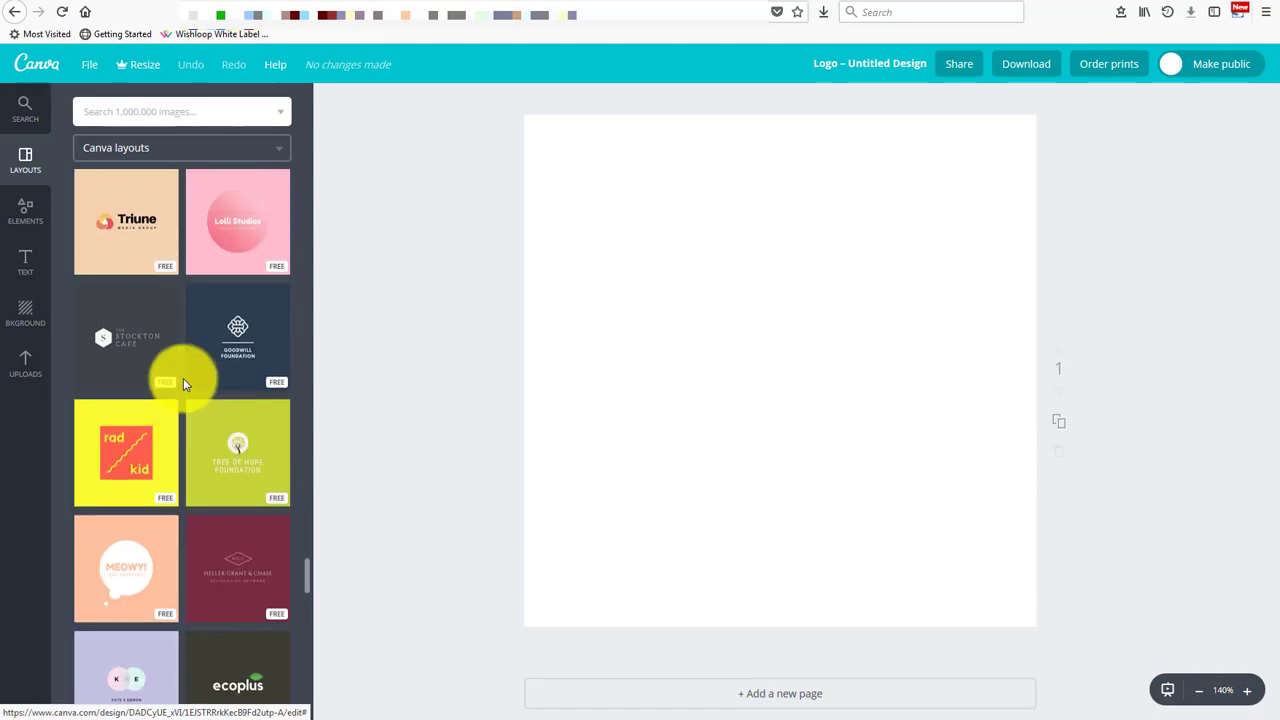
scroll(183, 378, up, 12)
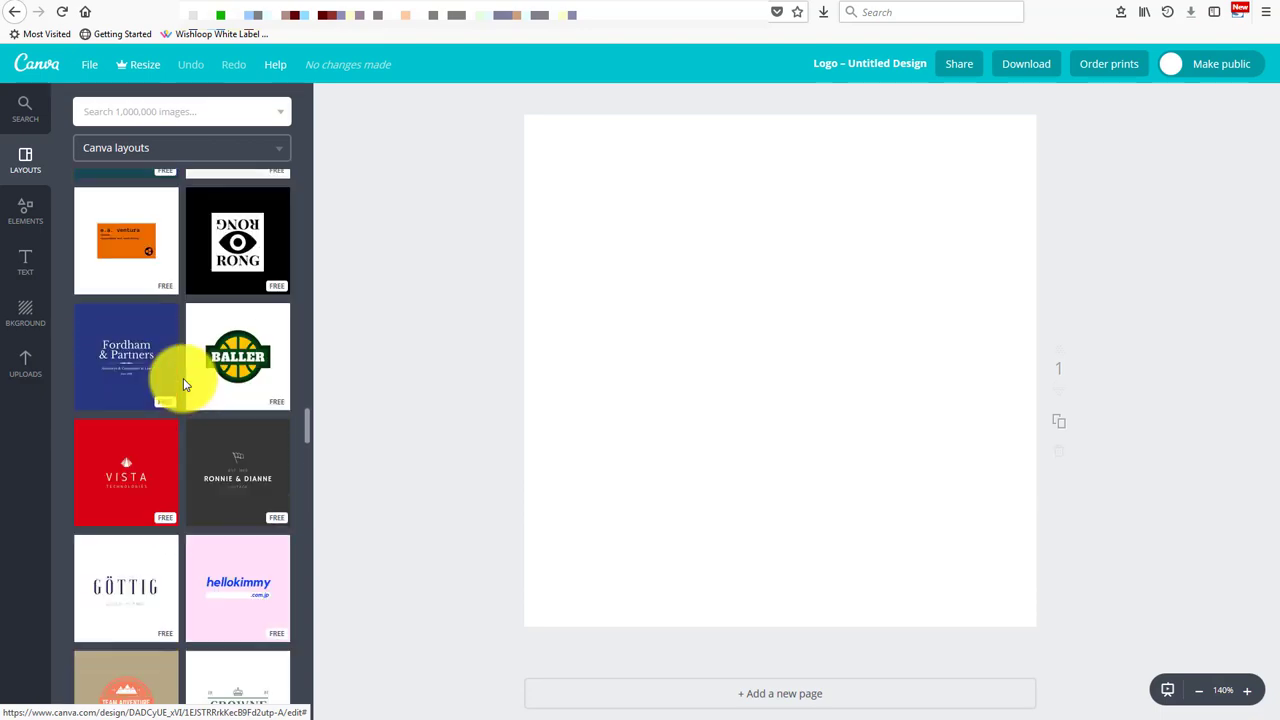
scroll(183, 378, up, 12)
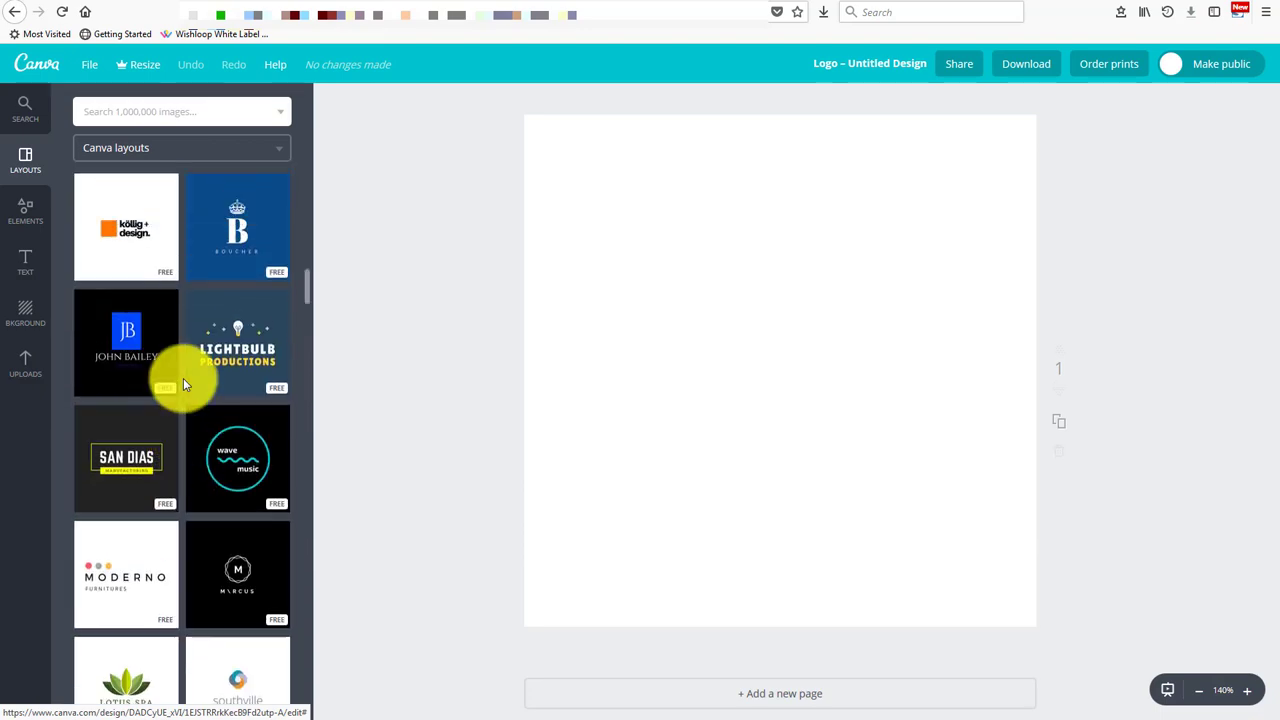
scroll(183, 378, up, 12)
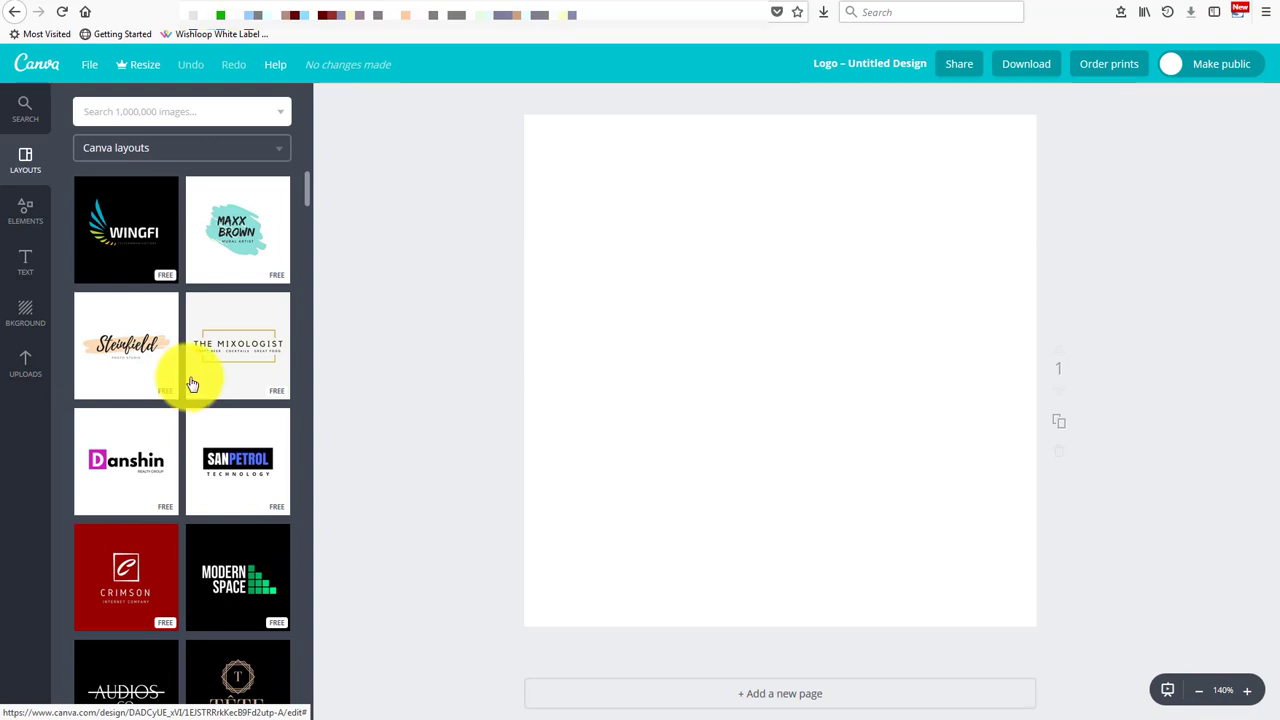
Step: Apply the white "Mural Artist" layout with the teal brush stroke to the blank logo page
click(213, 263)
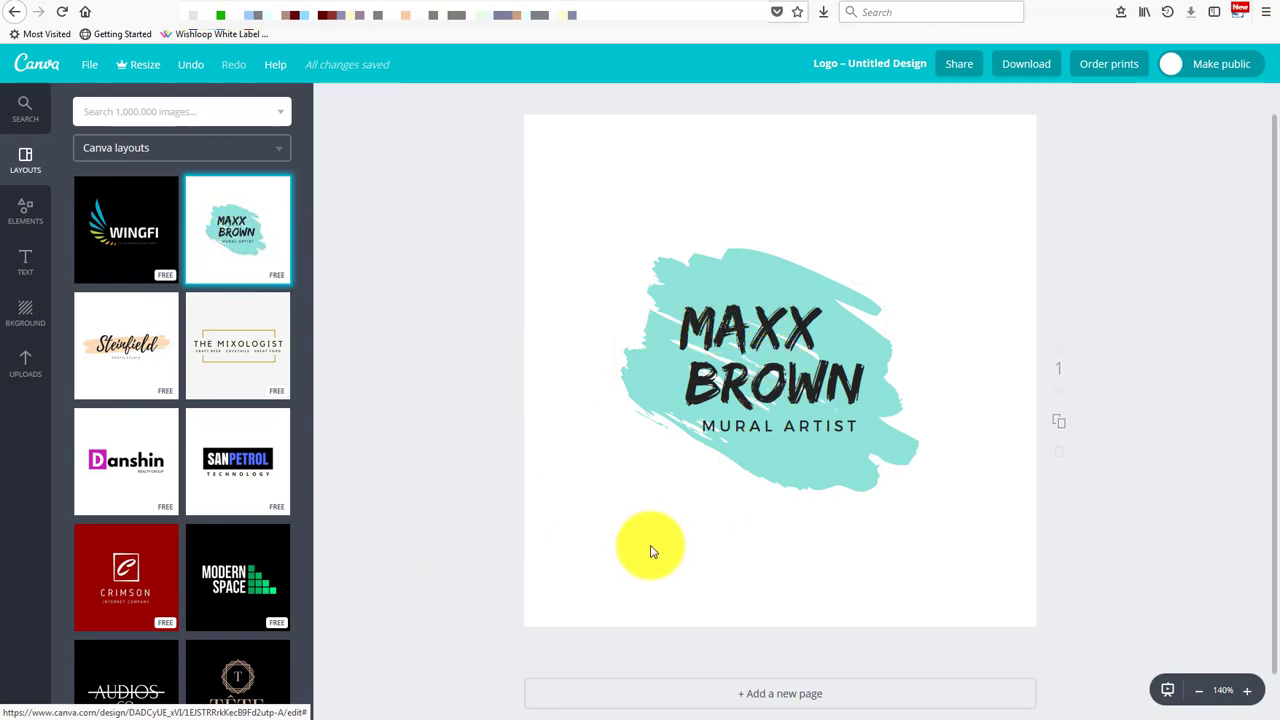
scroll(235, 490, down, 5)
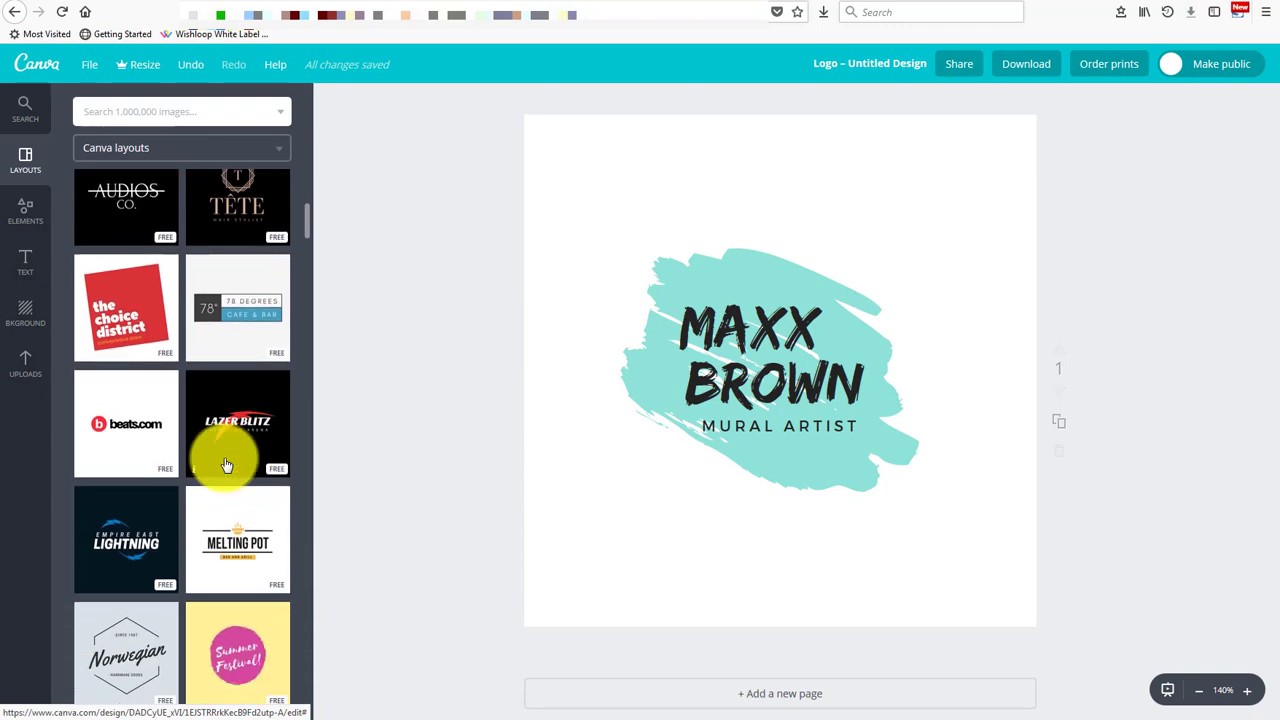
scroll(225, 458, down, 3)
scroll(220, 530, up, 4)
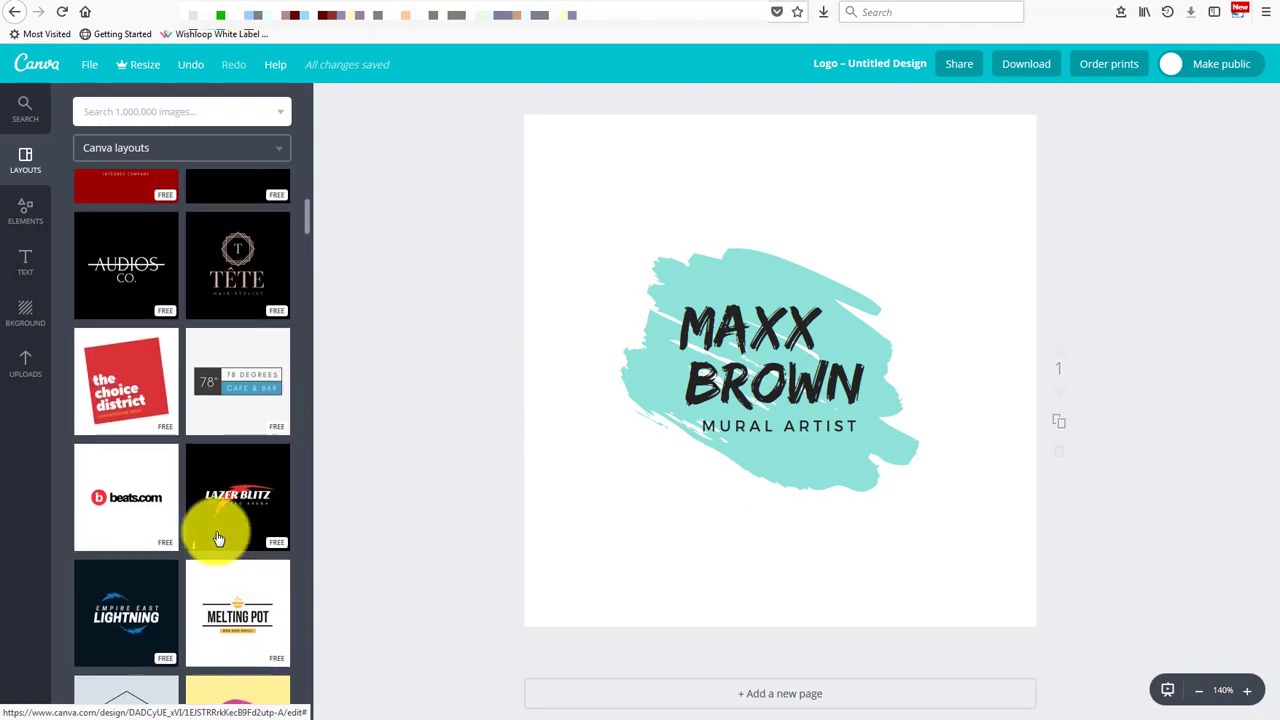
scroll(218, 540, up, 4)
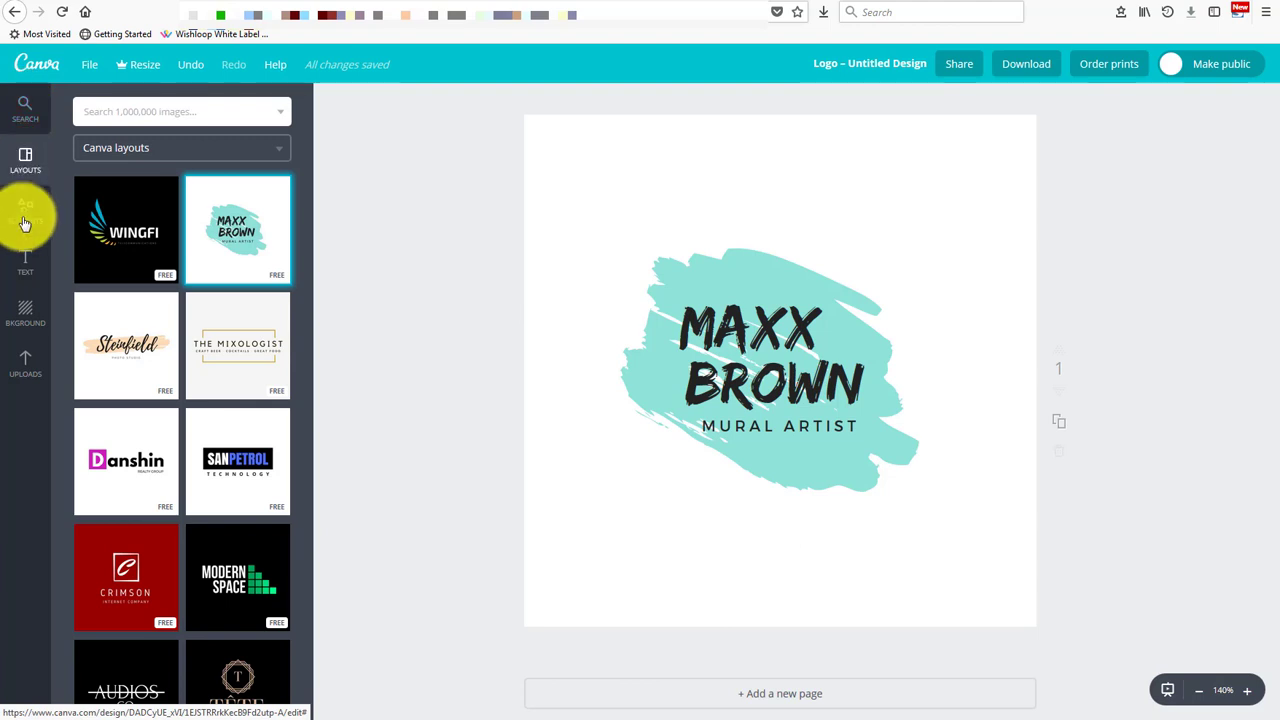
Step: Try a solid pink page background, followed by the bright pink one patterned with interlocking circles
click(25, 322)
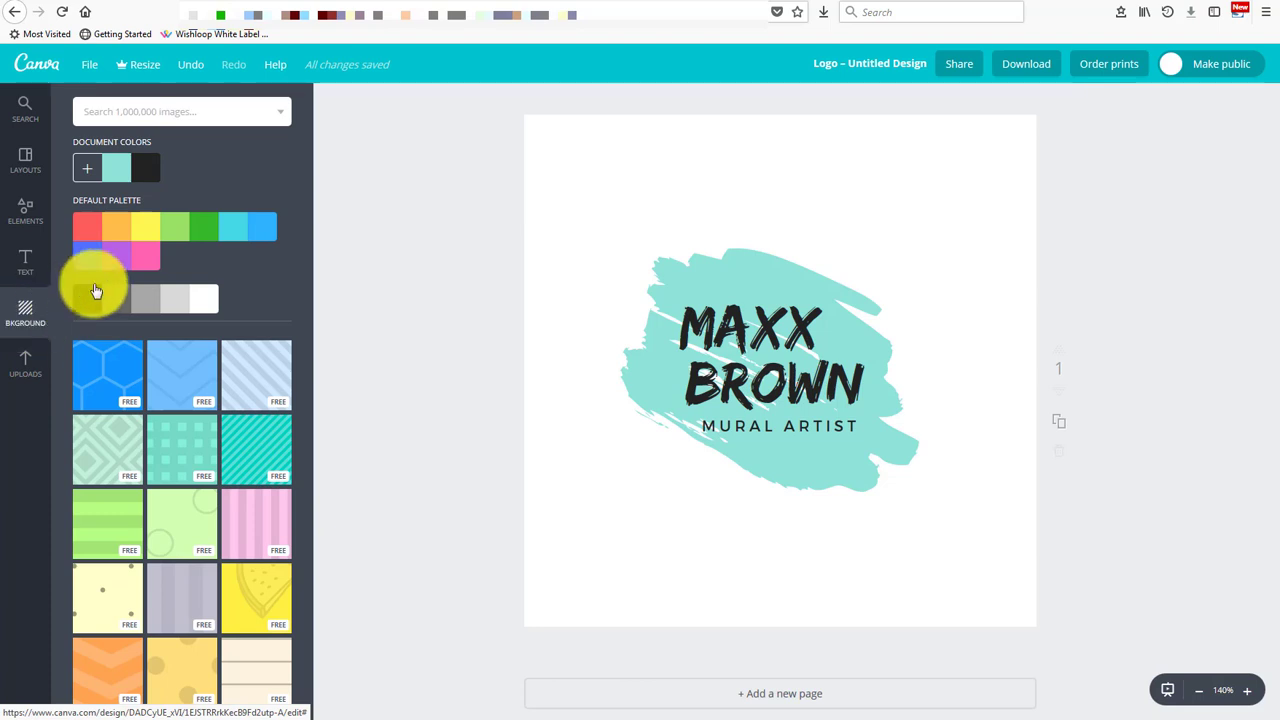
click(152, 258)
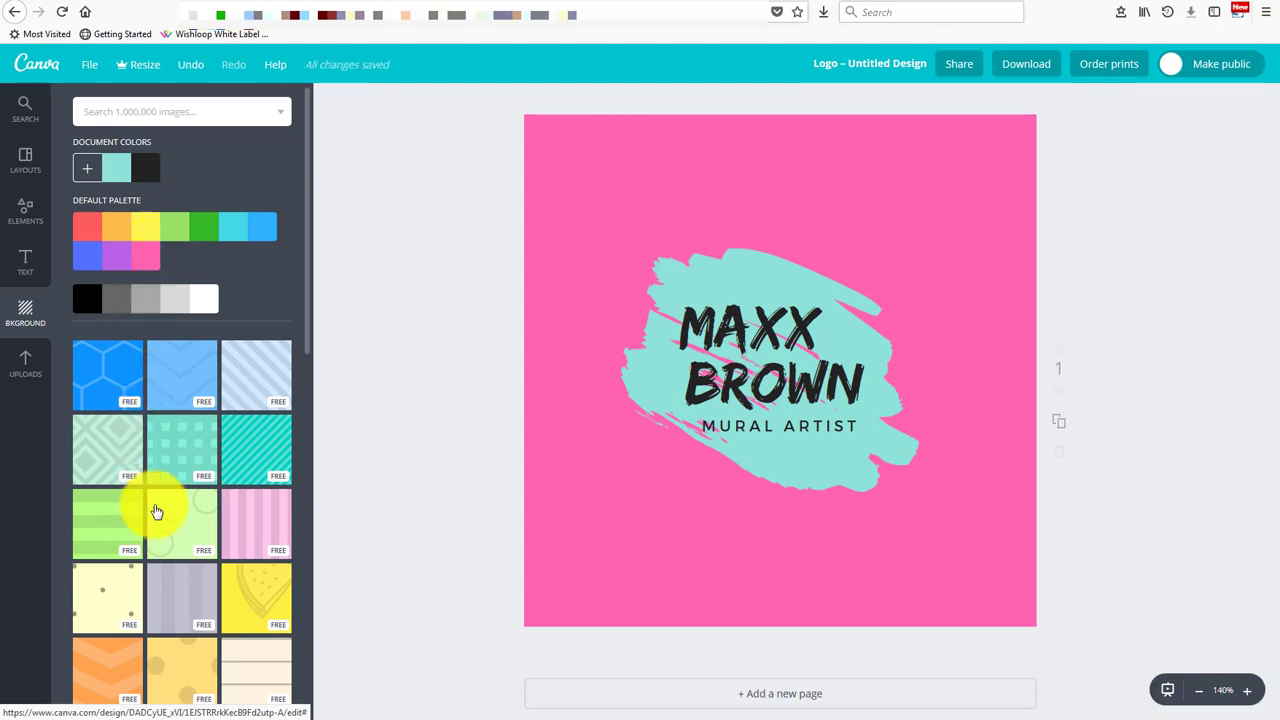
scroll(182, 455, down, 1)
scroll(182, 455, down, 3)
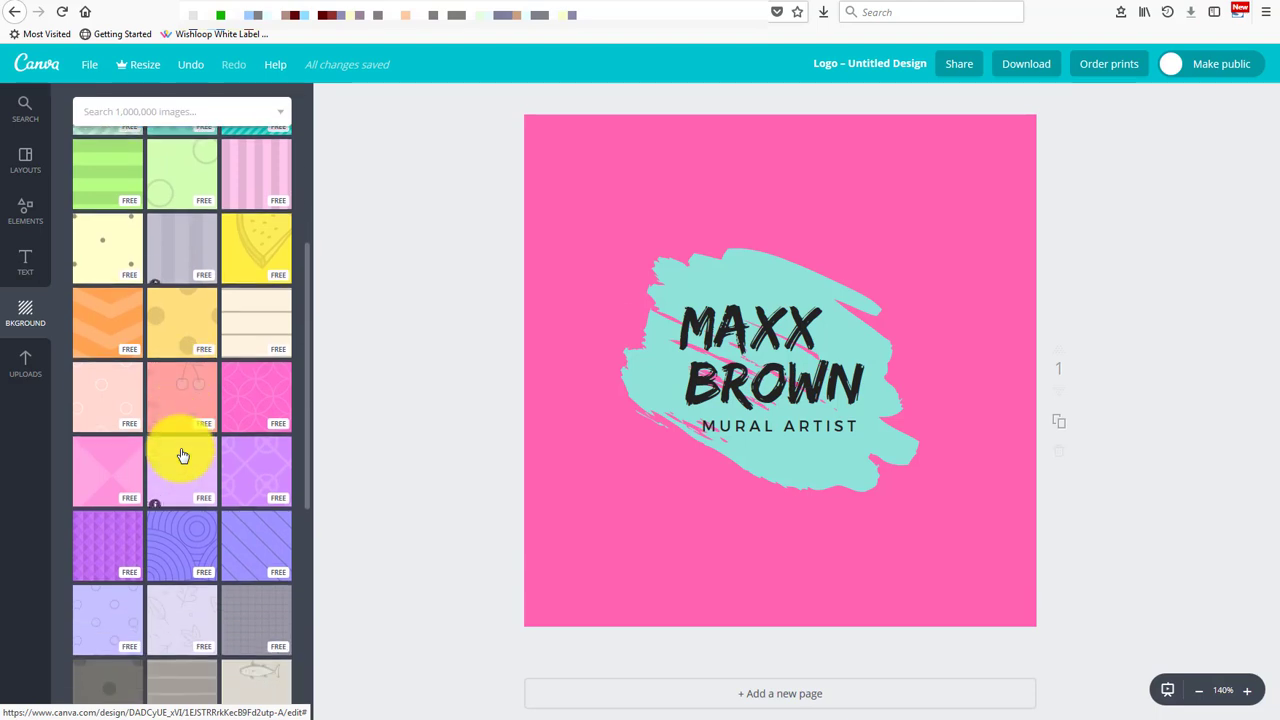
scroll(182, 455, down, 1)
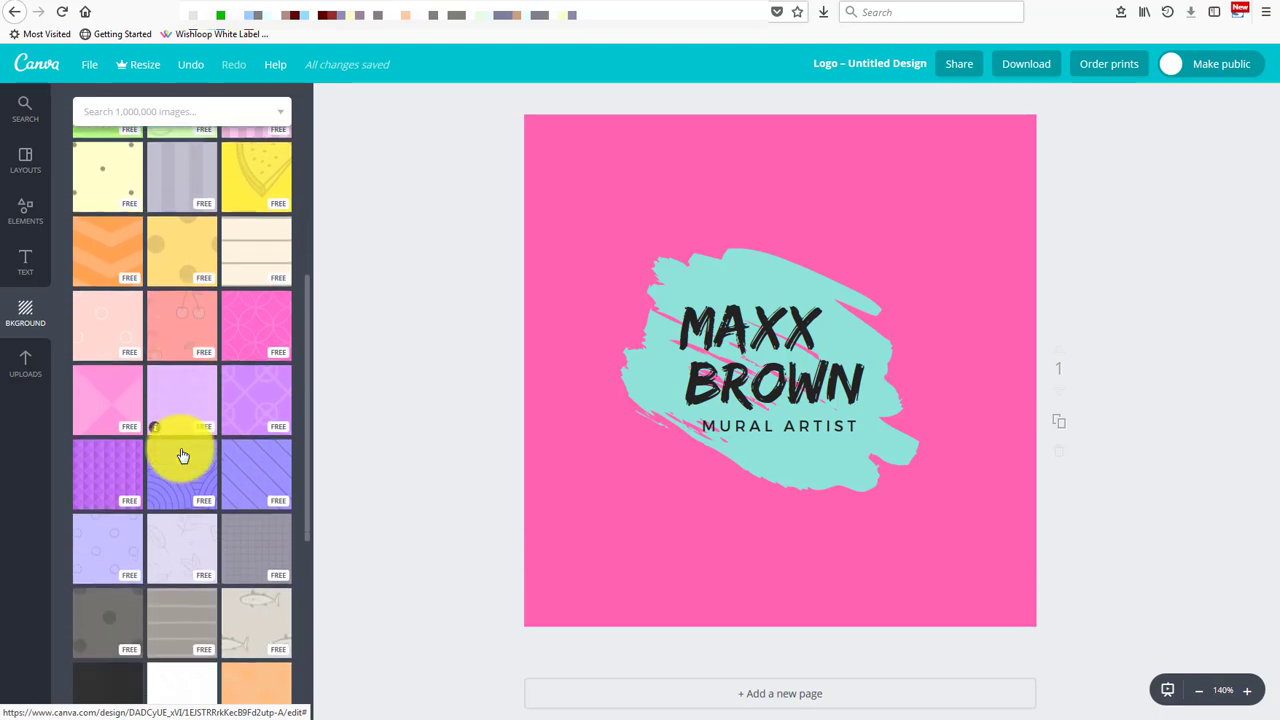
click(250, 307)
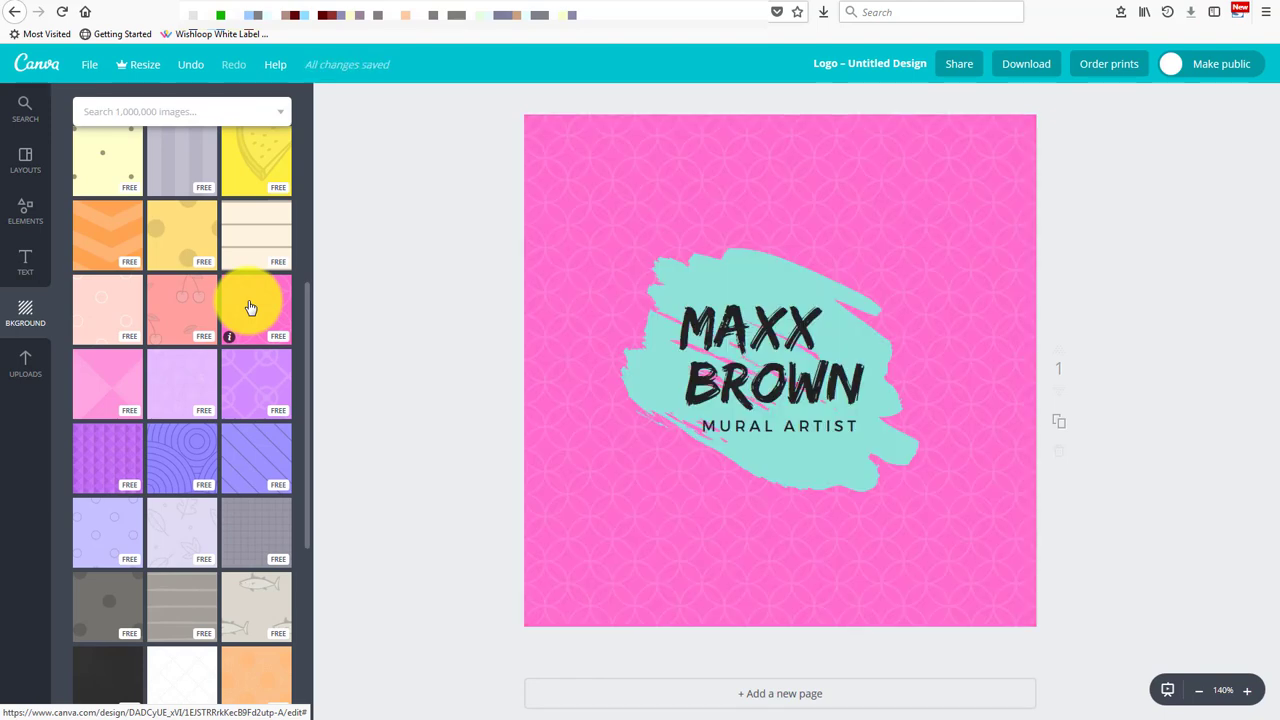
Step: Set the logo page background back to plain white
scroll(229, 443, up, 5)
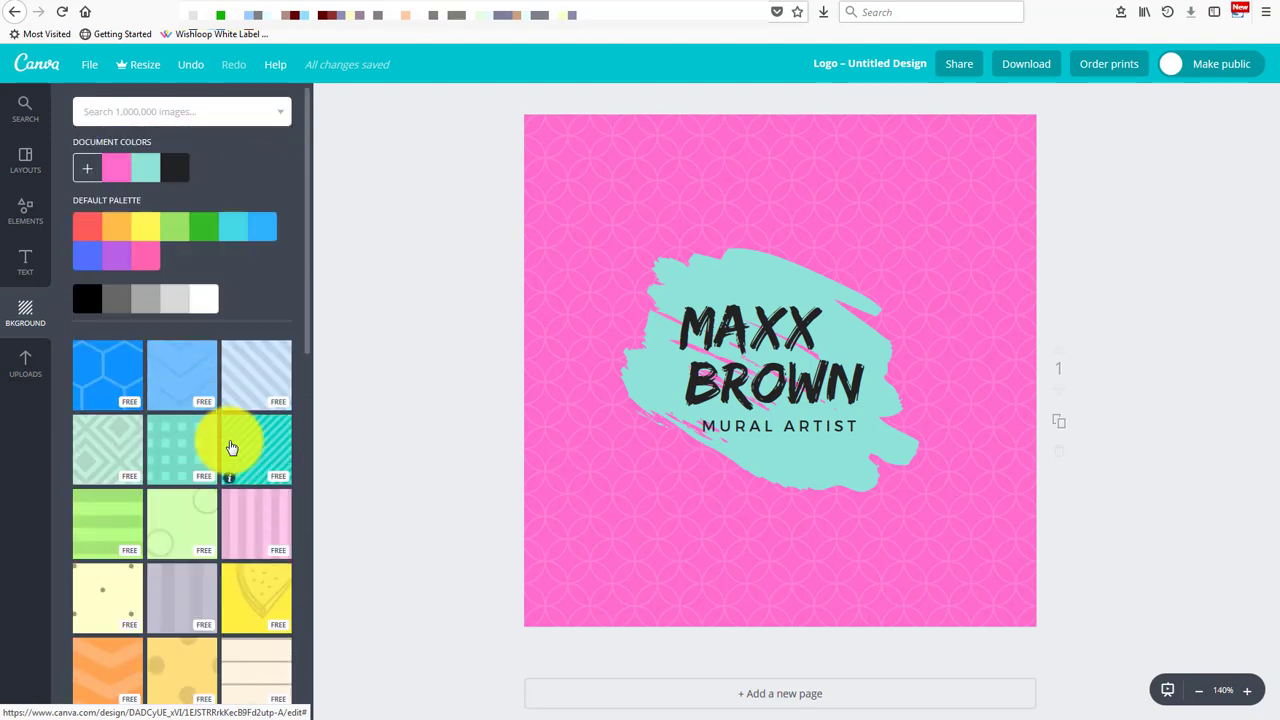
click(206, 309)
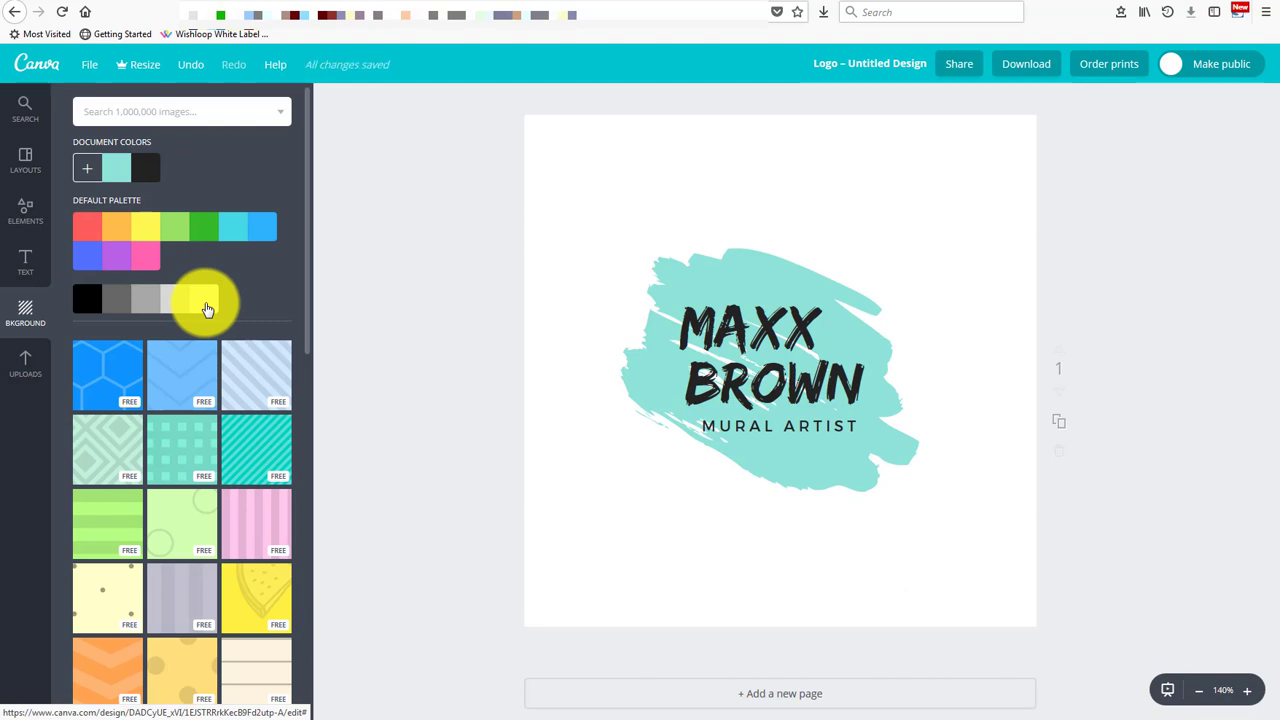
Step: Rotate the teal brush stroke behind the logo text very slightly
click(740, 277)
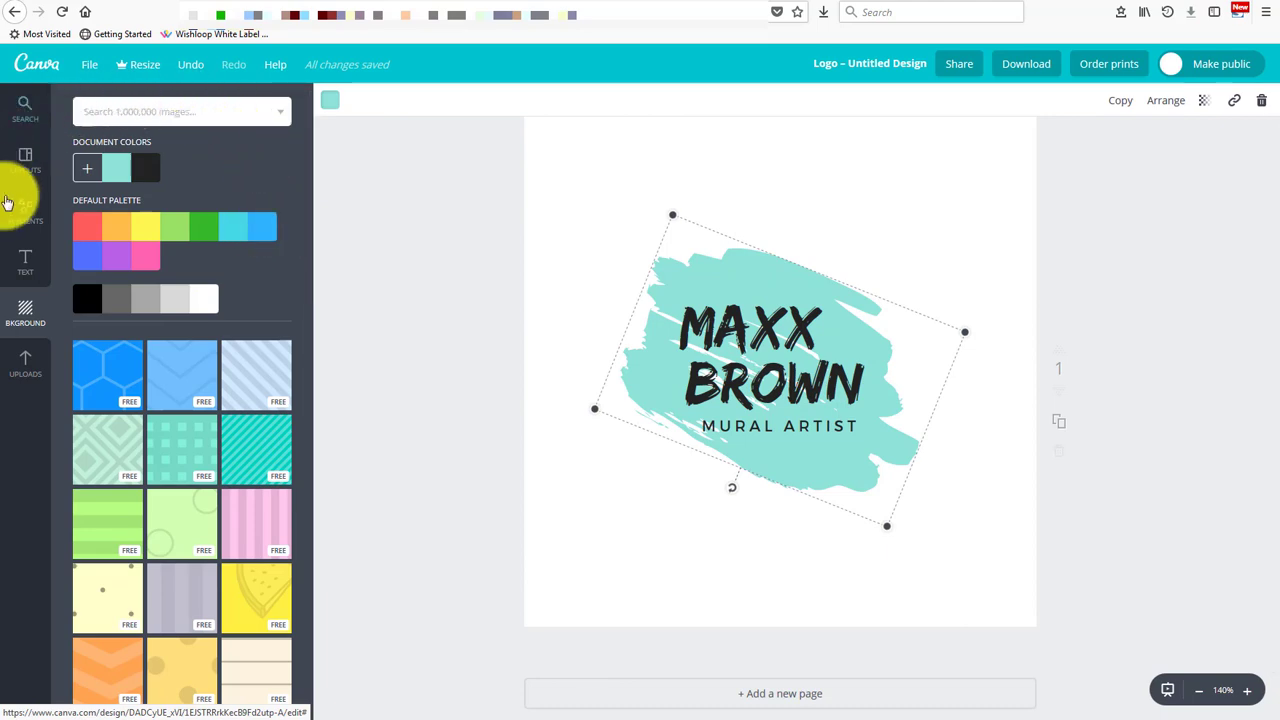
click(23, 163)
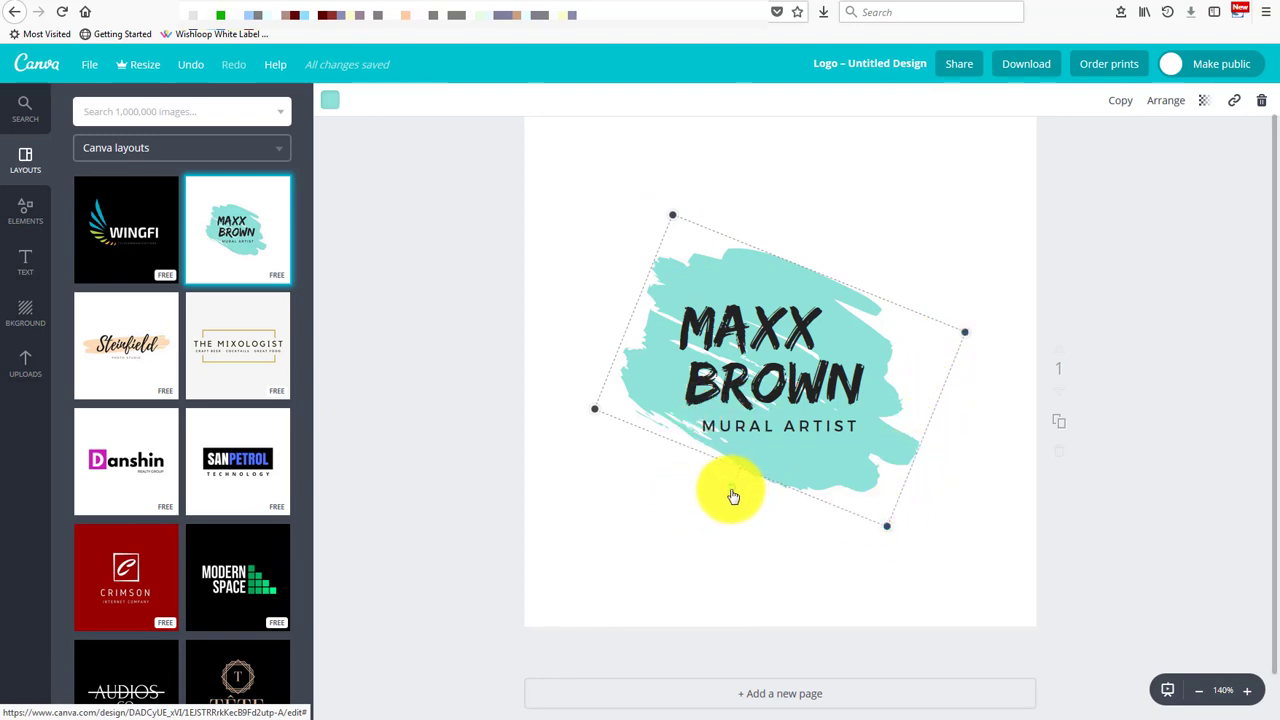
mouse_move(729, 488)
mouse_down()
mouse_move(674, 400)
mouse_move(723, 503)
mouse_move(737, 503)
mouse_up()
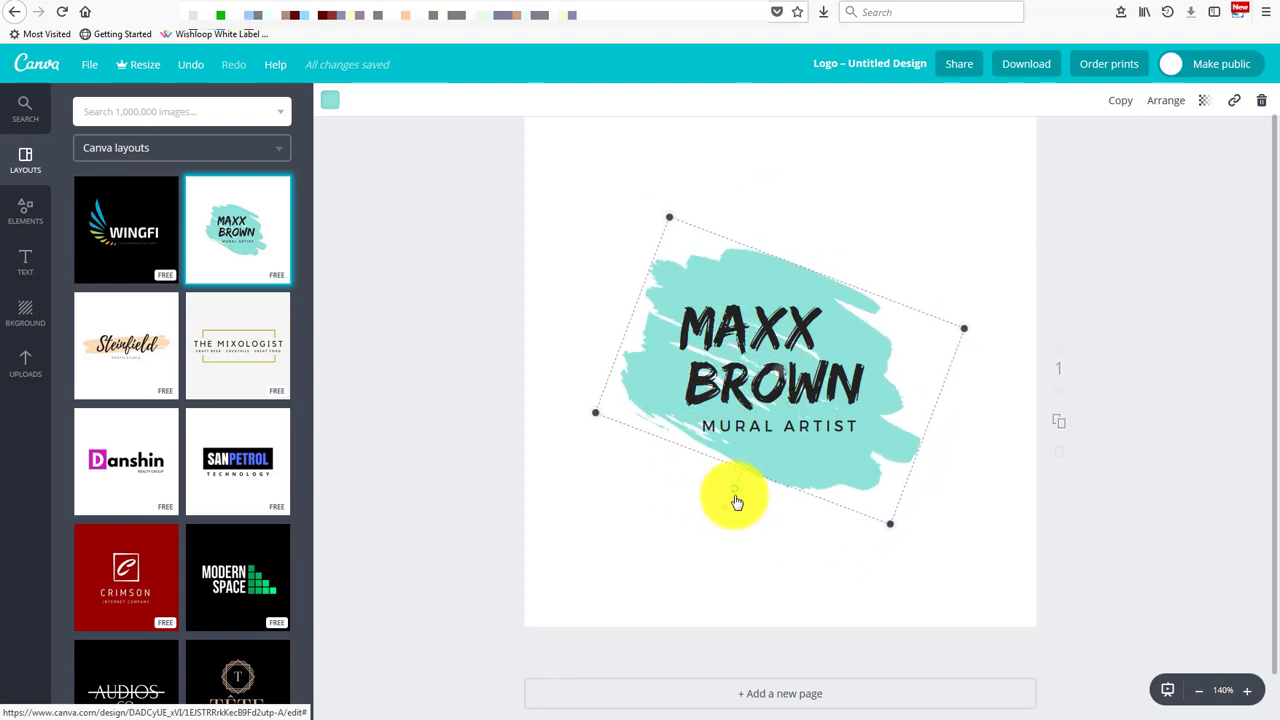
Step: Shrink the teal brush stroke from its lower-left corner and move it back behind the logo text
mouse_move(594, 412)
mouse_down()
mouse_move(809, 414)
mouse_move(766, 429)
mouse_move(709, 400)
mouse_up()
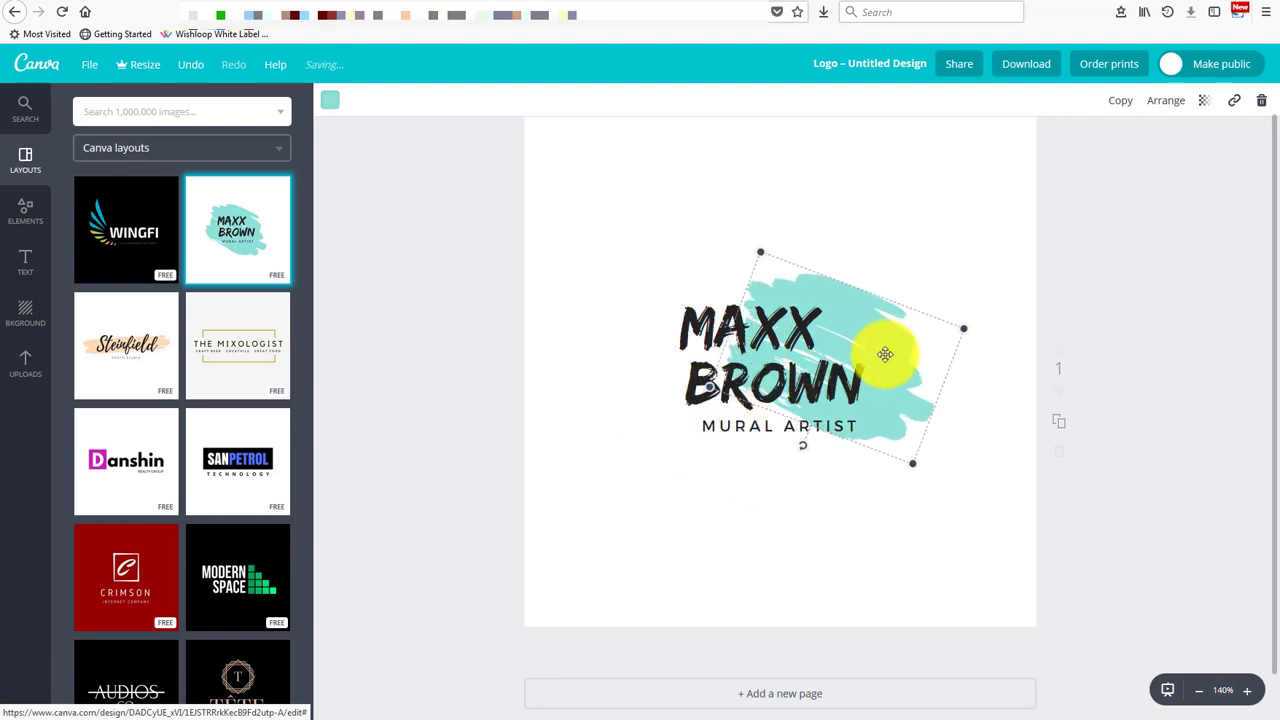
key(Escape)
mouse_move(885, 354)
mouse_down()
mouse_move(859, 299)
mouse_move(895, 350)
mouse_move(874, 274)
mouse_move(760, 229)
mouse_move(732, 364)
mouse_move(903, 391)
mouse_move(866, 337)
mouse_move(840, 338)
mouse_up()
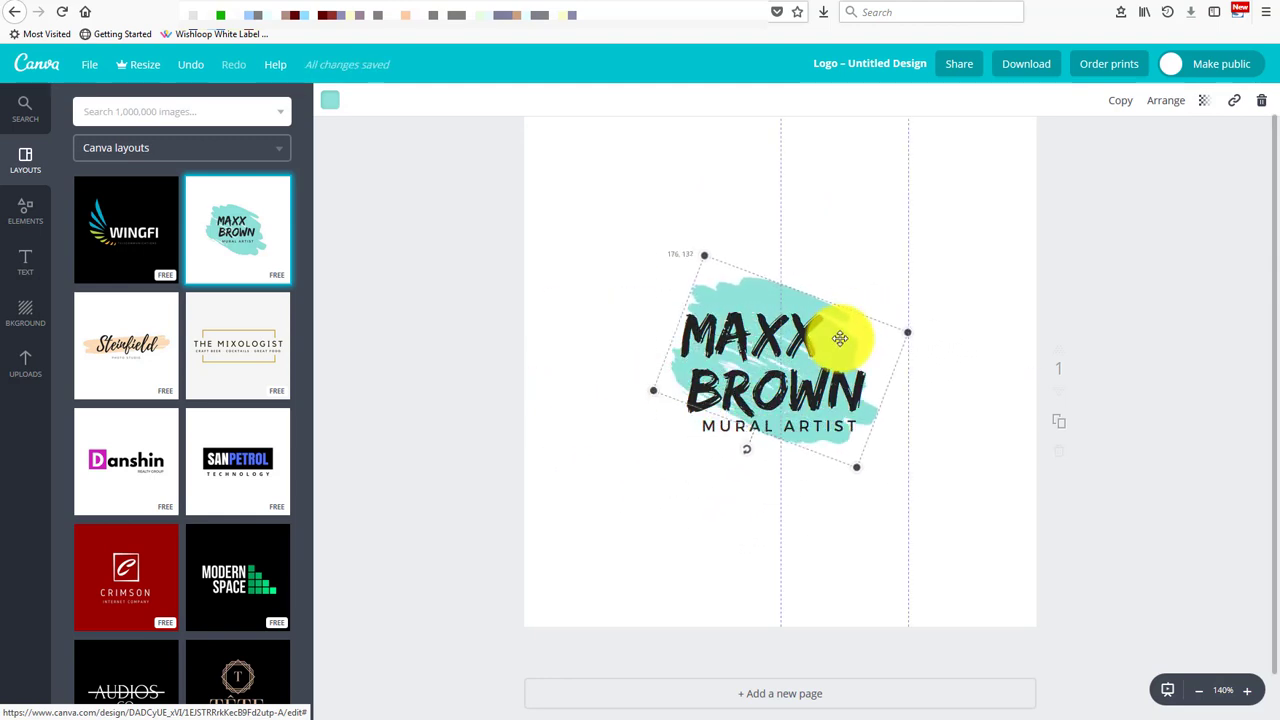
drag(840, 338, 840, 338)
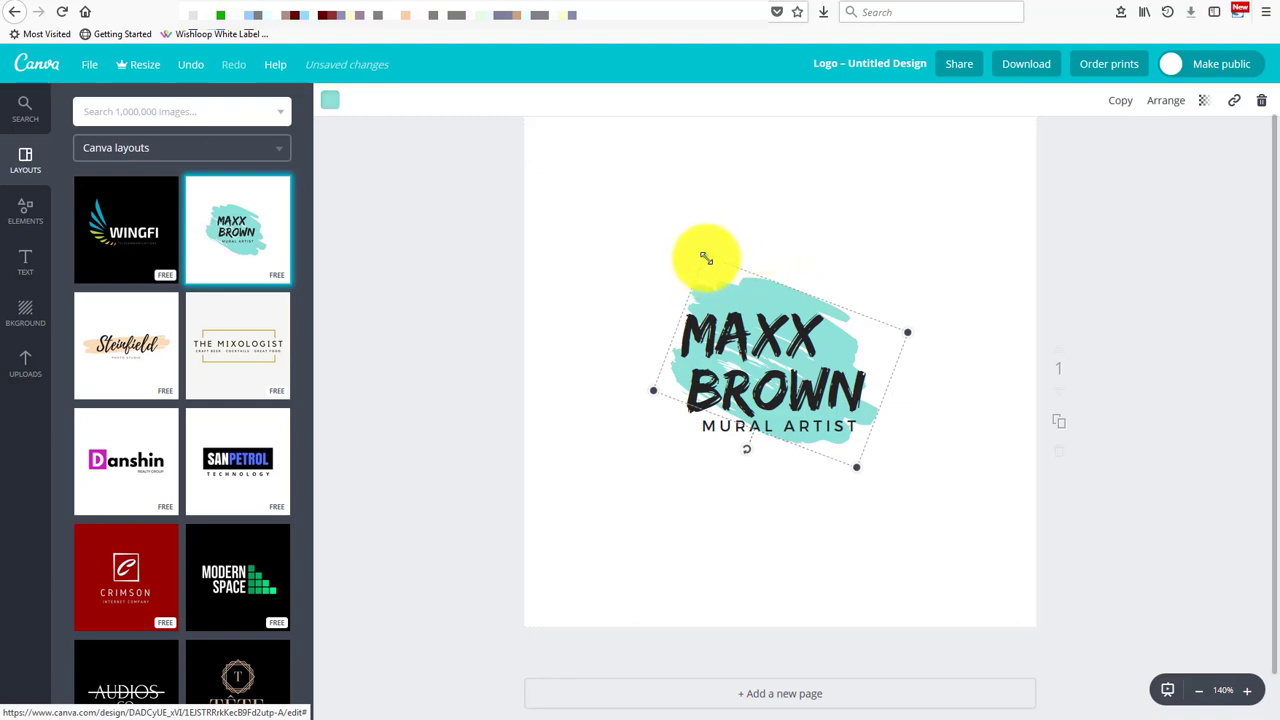
Step: Enlarge the teal brush stroke from its upper-left corner and reposition it behind the logo text
drag(705, 258, 653, 199)
mouse_move(763, 277)
mouse_down()
mouse_move(772, 310)
mouse_move(763, 297)
mouse_up()
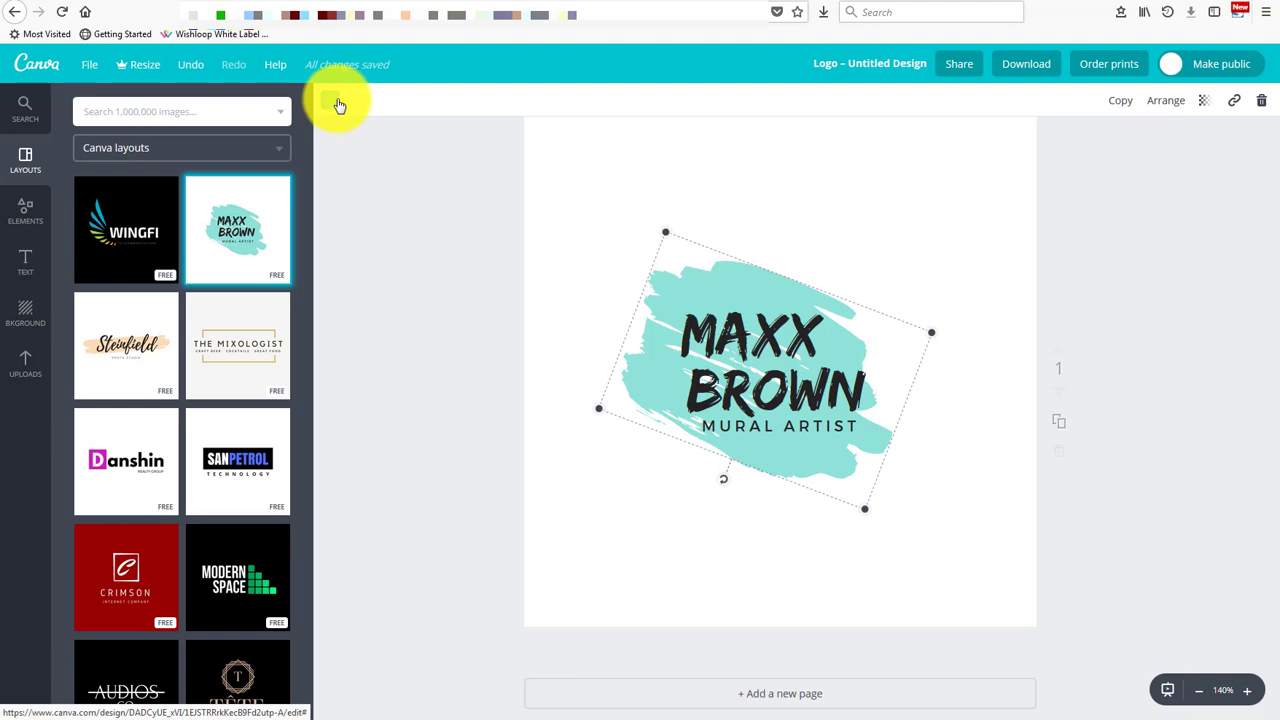
Step: Recolour the brush stroke behind the logo text with the custom purple d54eff
click(331, 101)
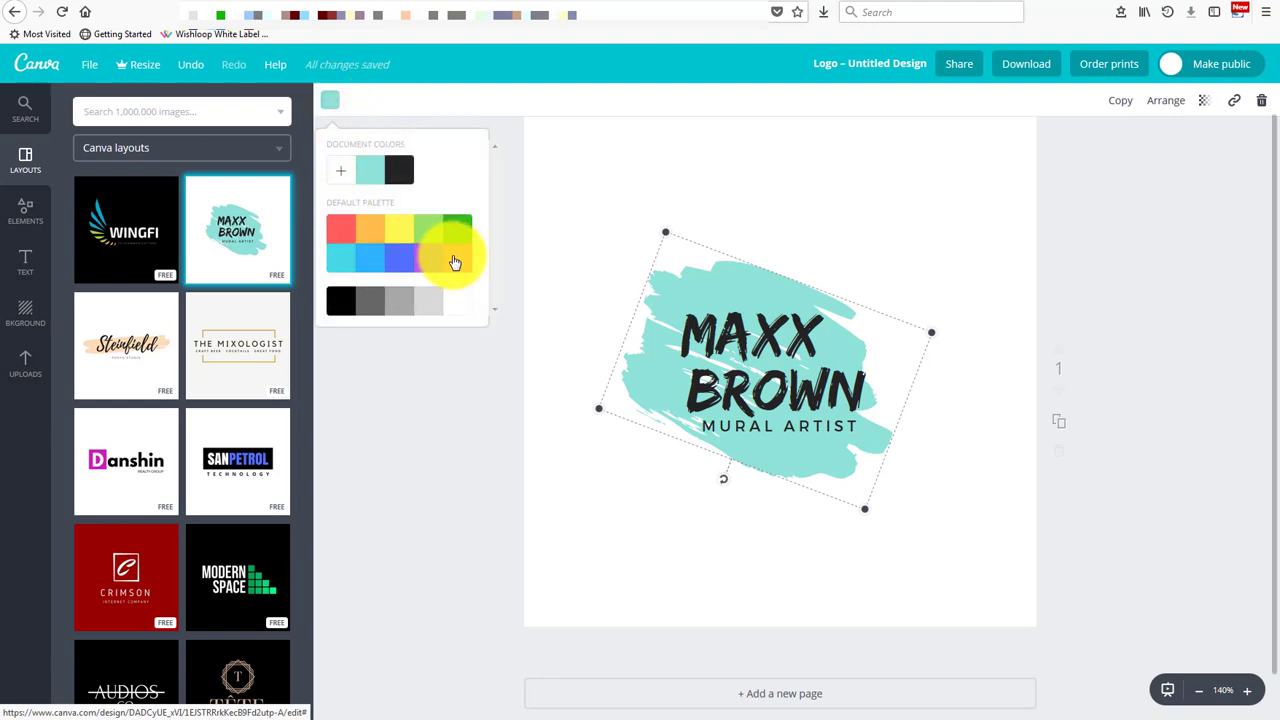
click(455, 260)
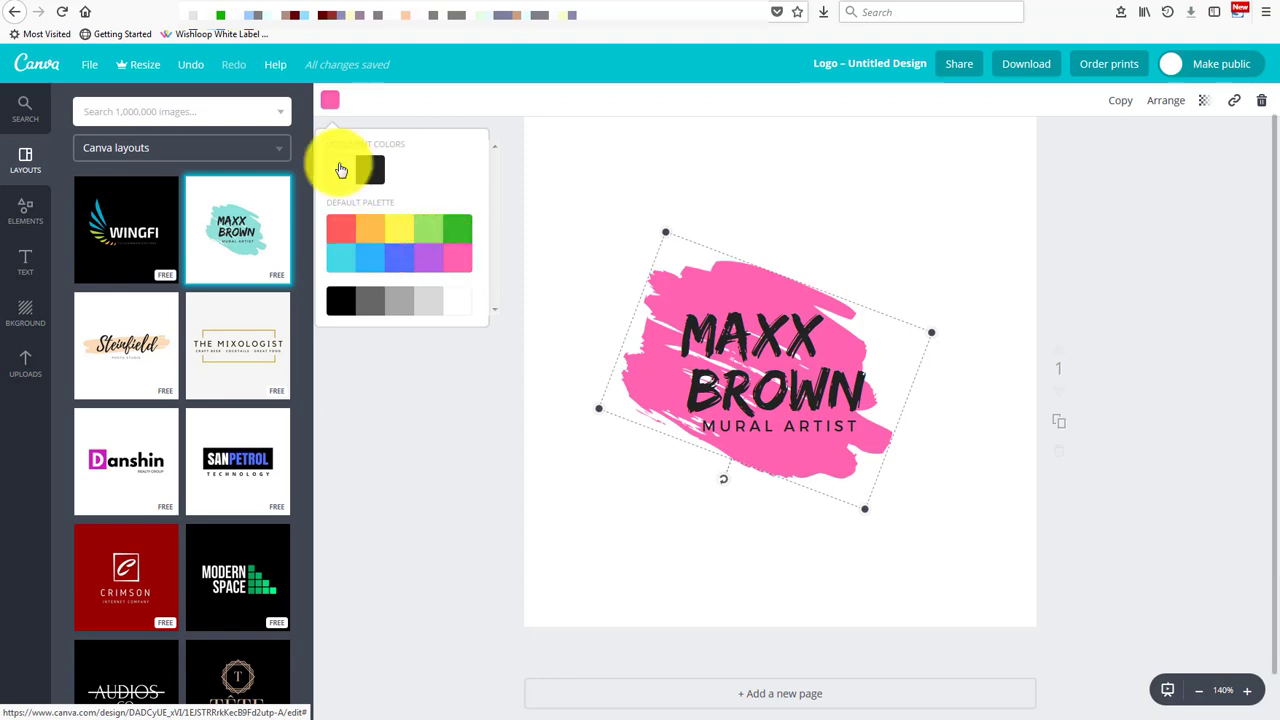
click(341, 170)
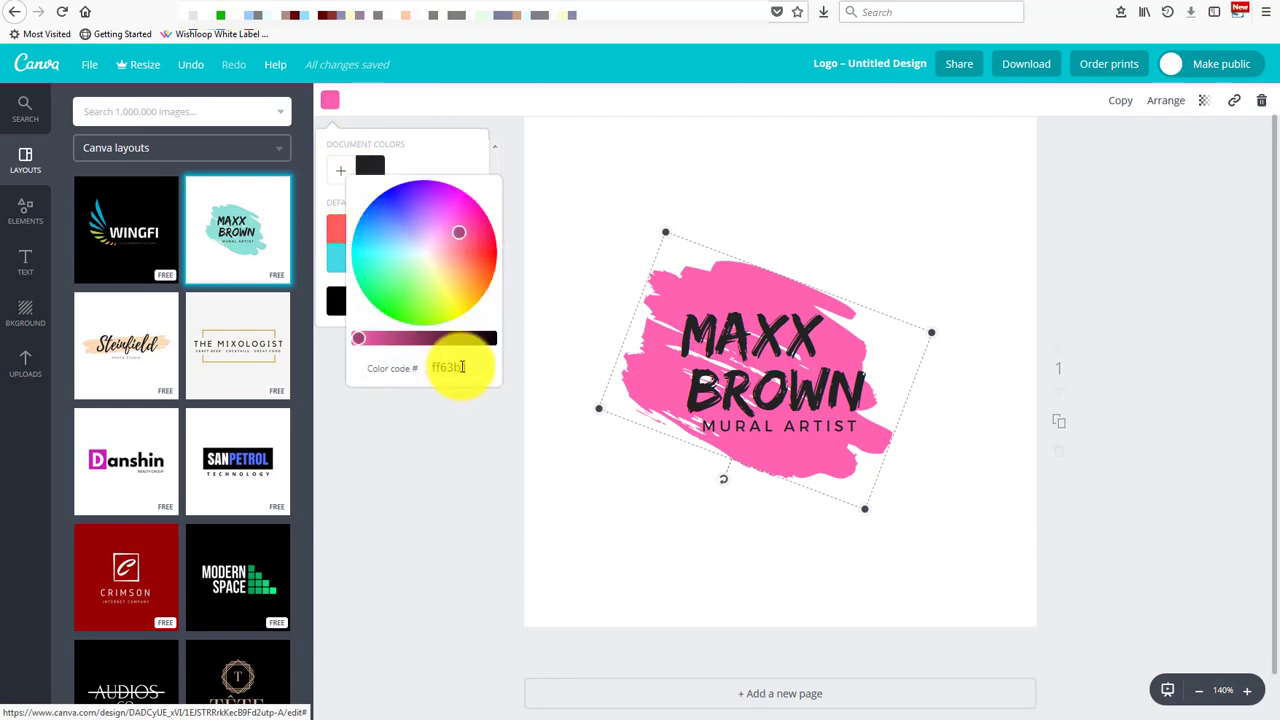
drag(477, 367, 423, 367)
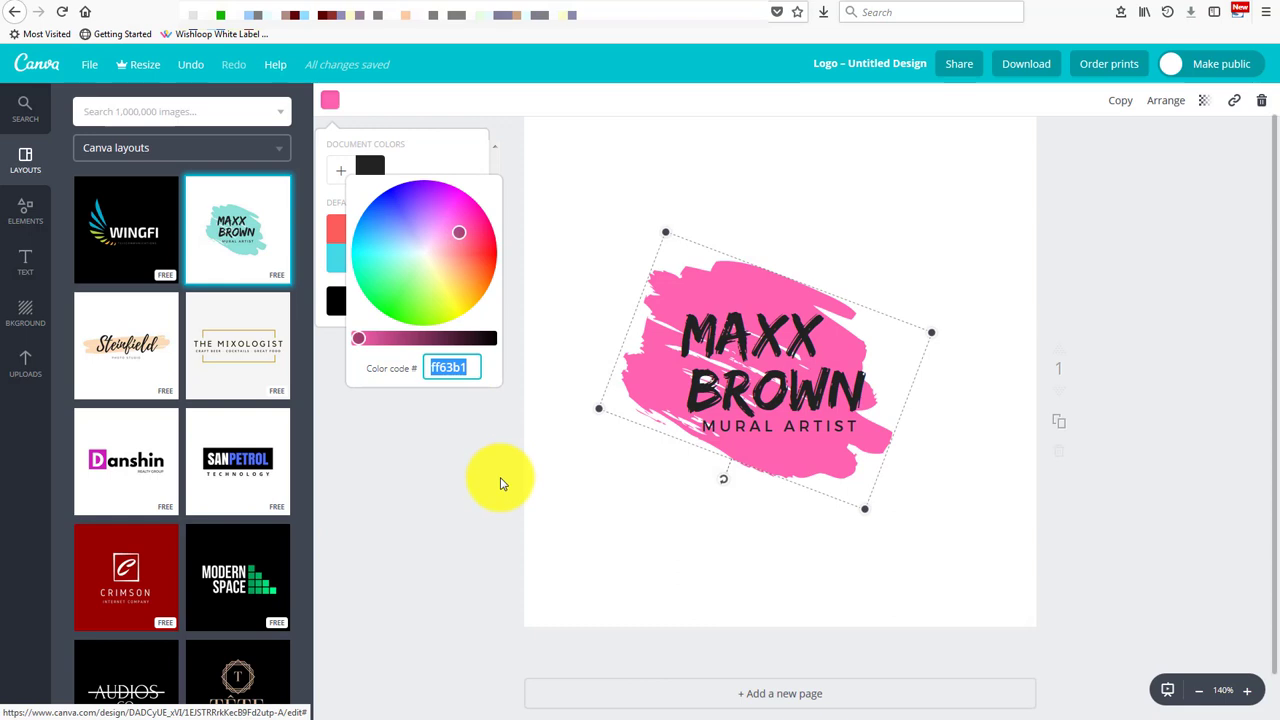
click(448, 228)
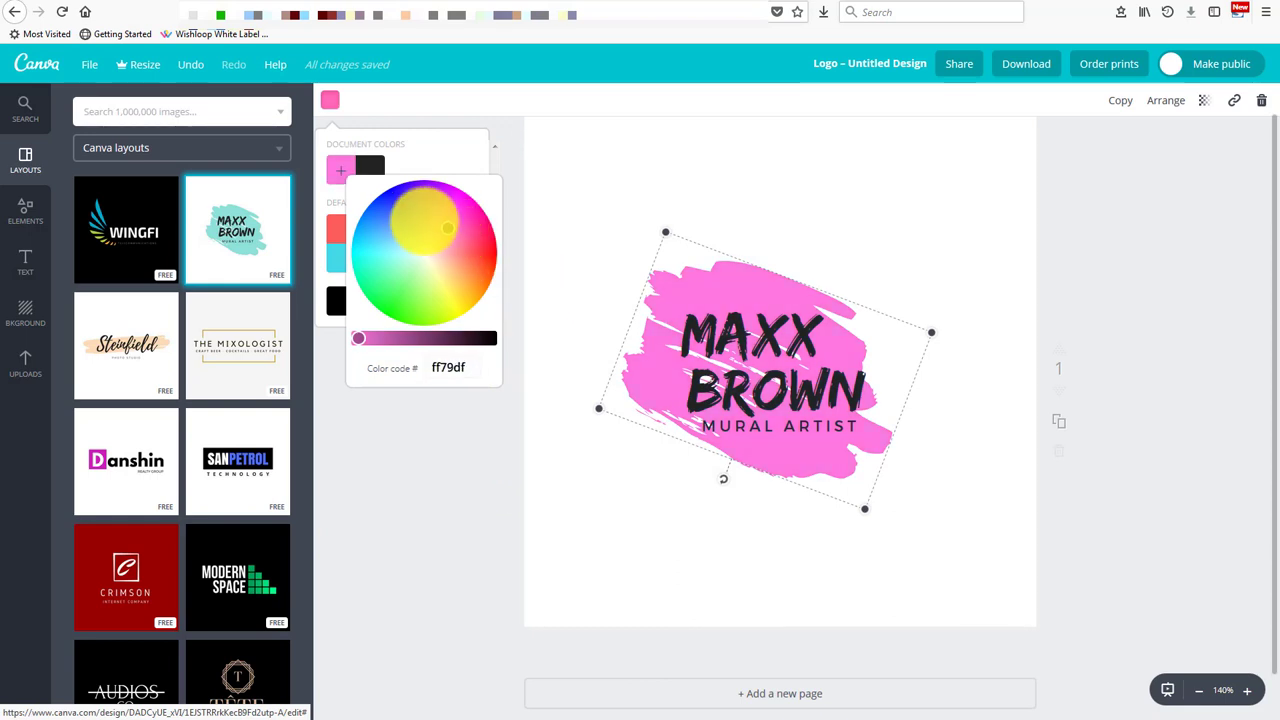
mouse_move(448, 228)
mouse_down()
mouse_move(375, 250)
mouse_move(400, 300)
mouse_move(480, 228)
mouse_move(440, 213)
mouse_move(428, 225)
mouse_move(436, 209)
mouse_up()
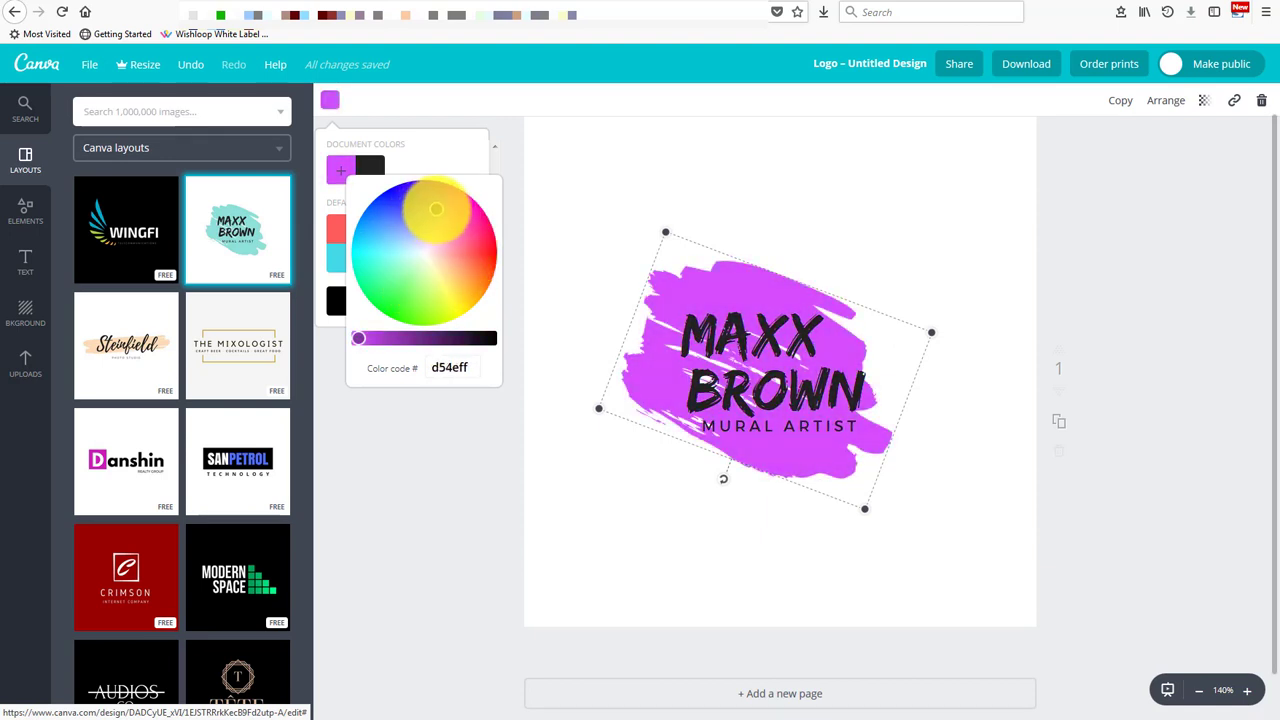
click(511, 163)
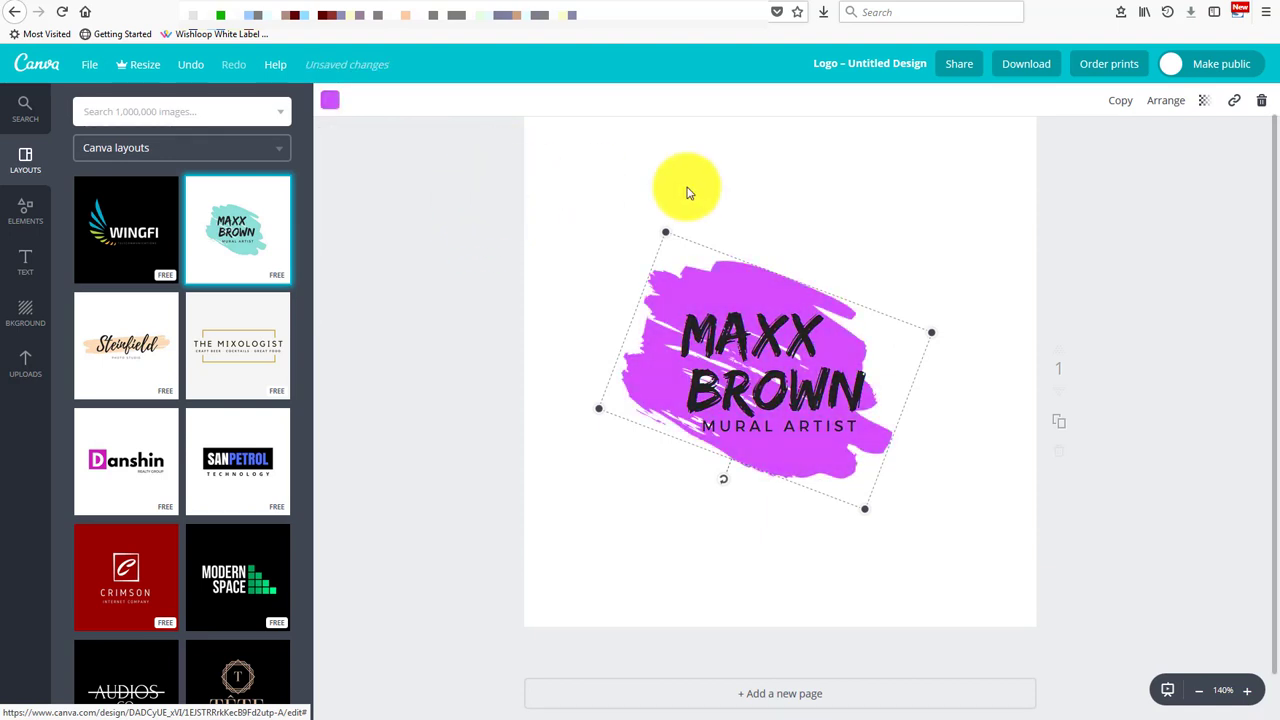
Step: Replace the two-line logo heading with WEB on the first line and DESIGN on the second
click(775, 341)
double_click(775, 341)
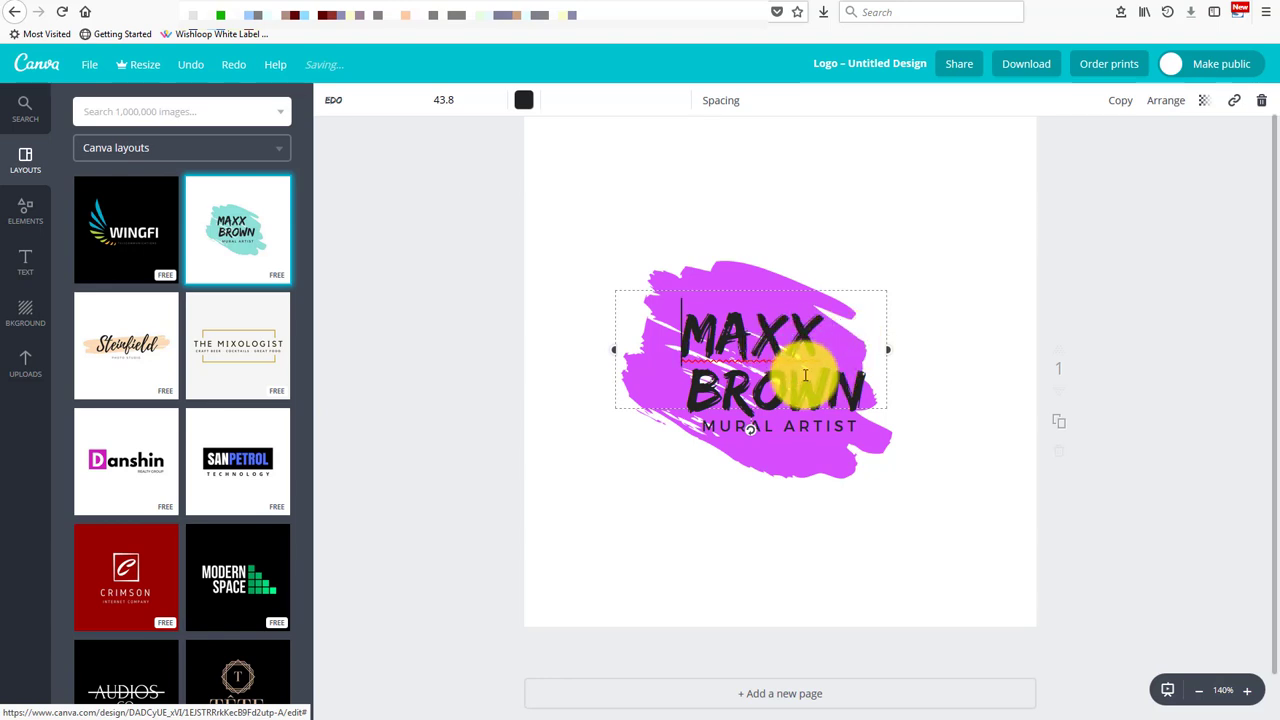
drag(690, 332, 861, 388)
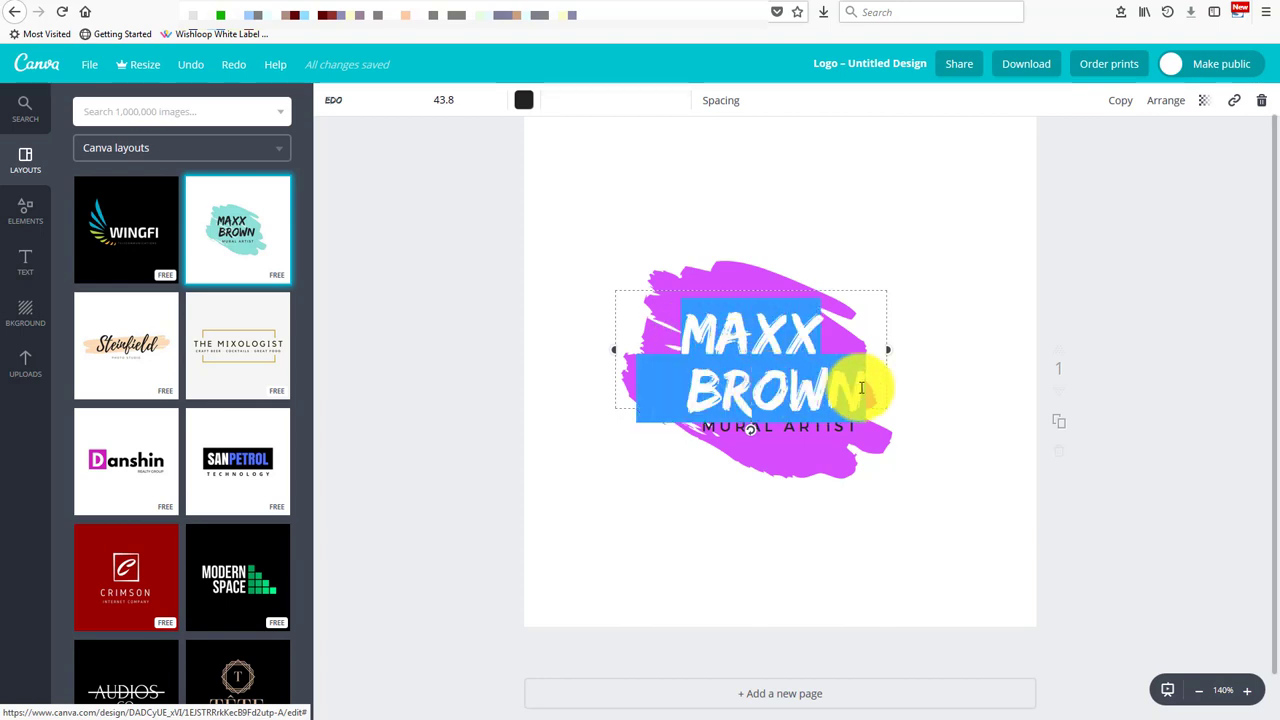
click(677, 323)
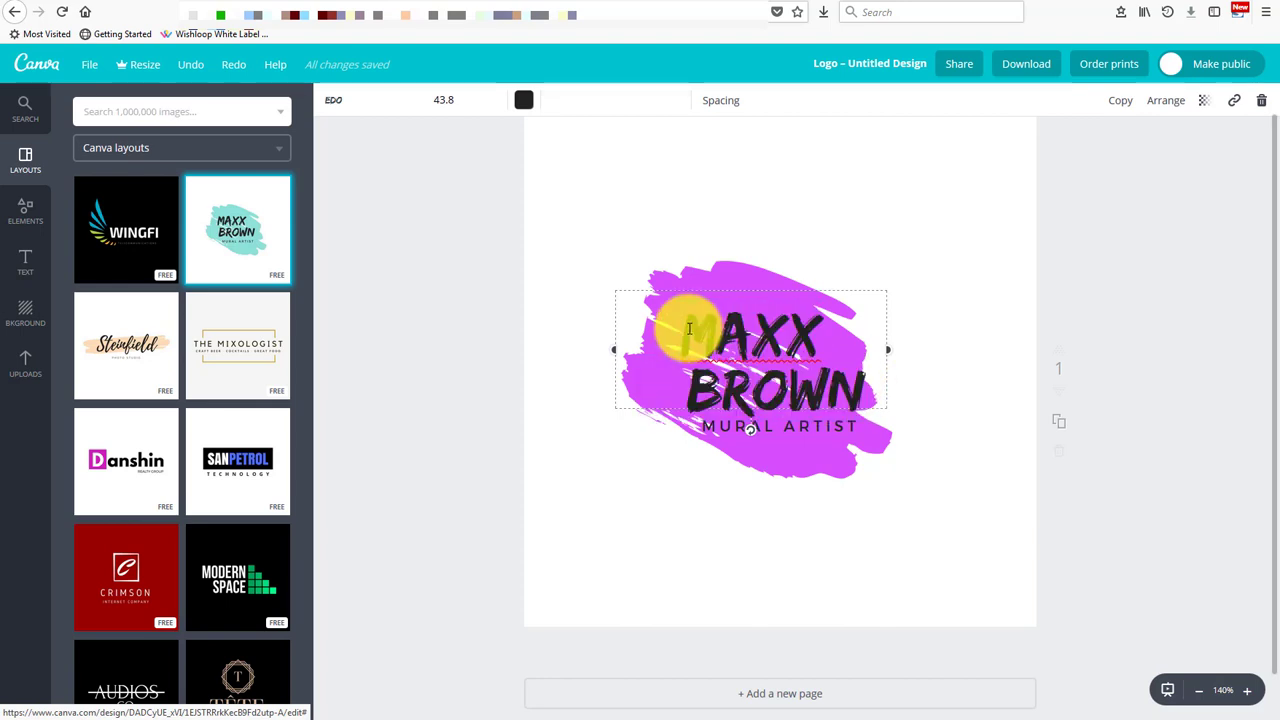
drag(680, 323, 811, 332)
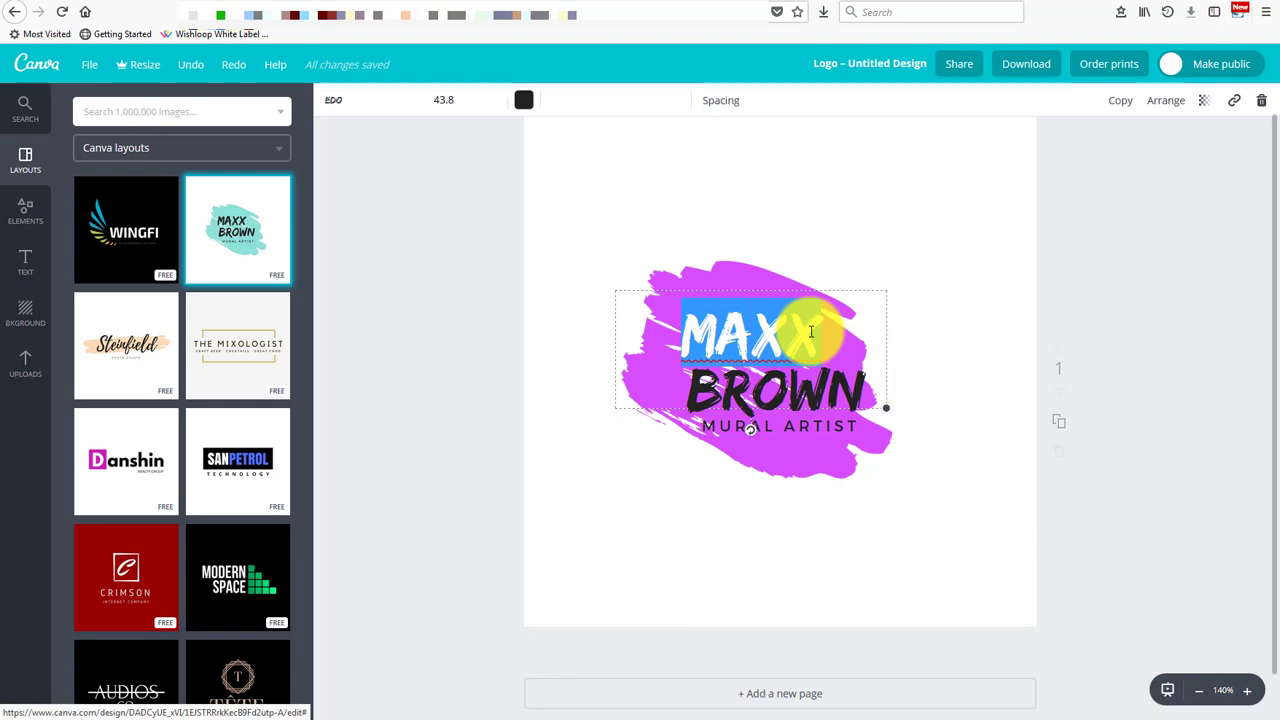
text(WEB)
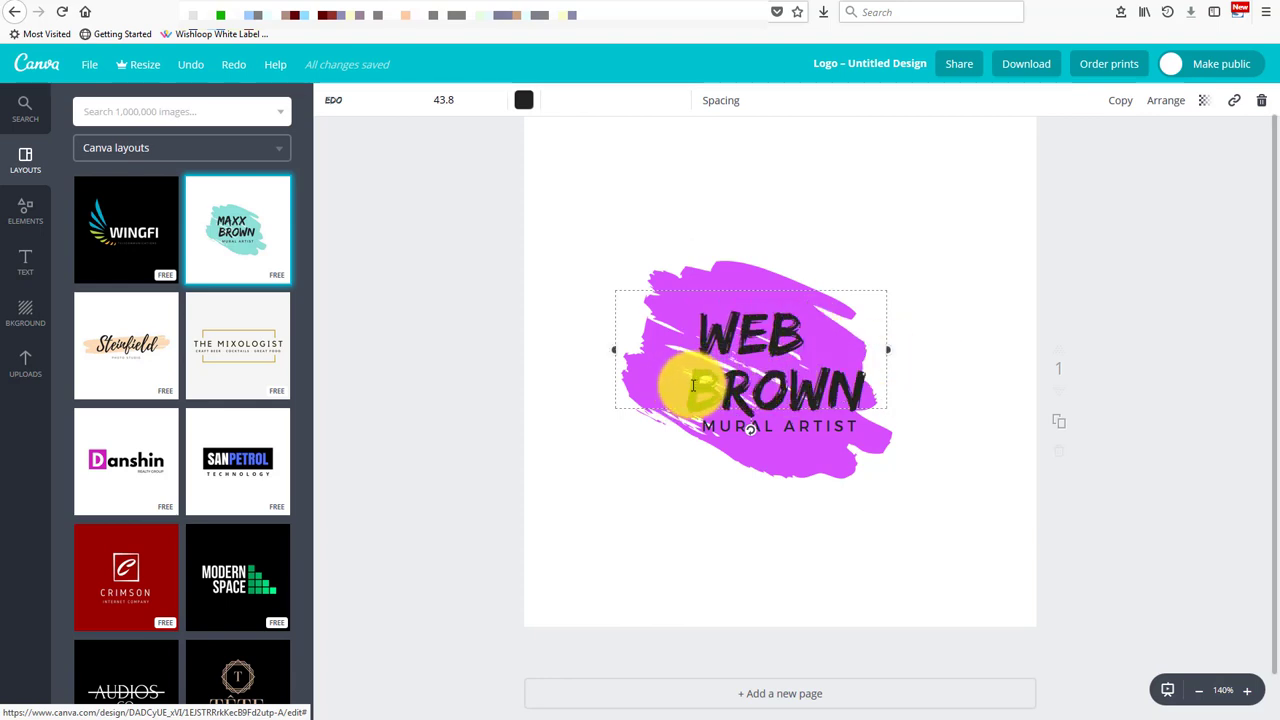
drag(686, 389, 858, 390)
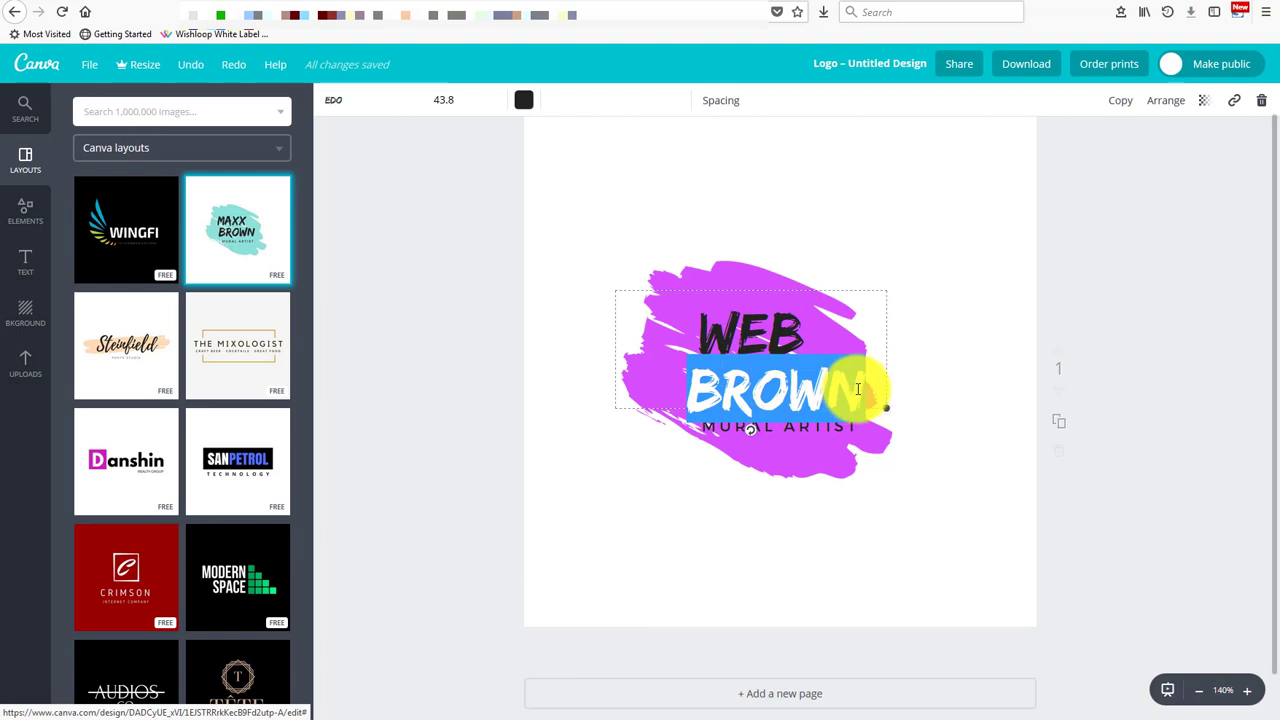
text(DESIGN)
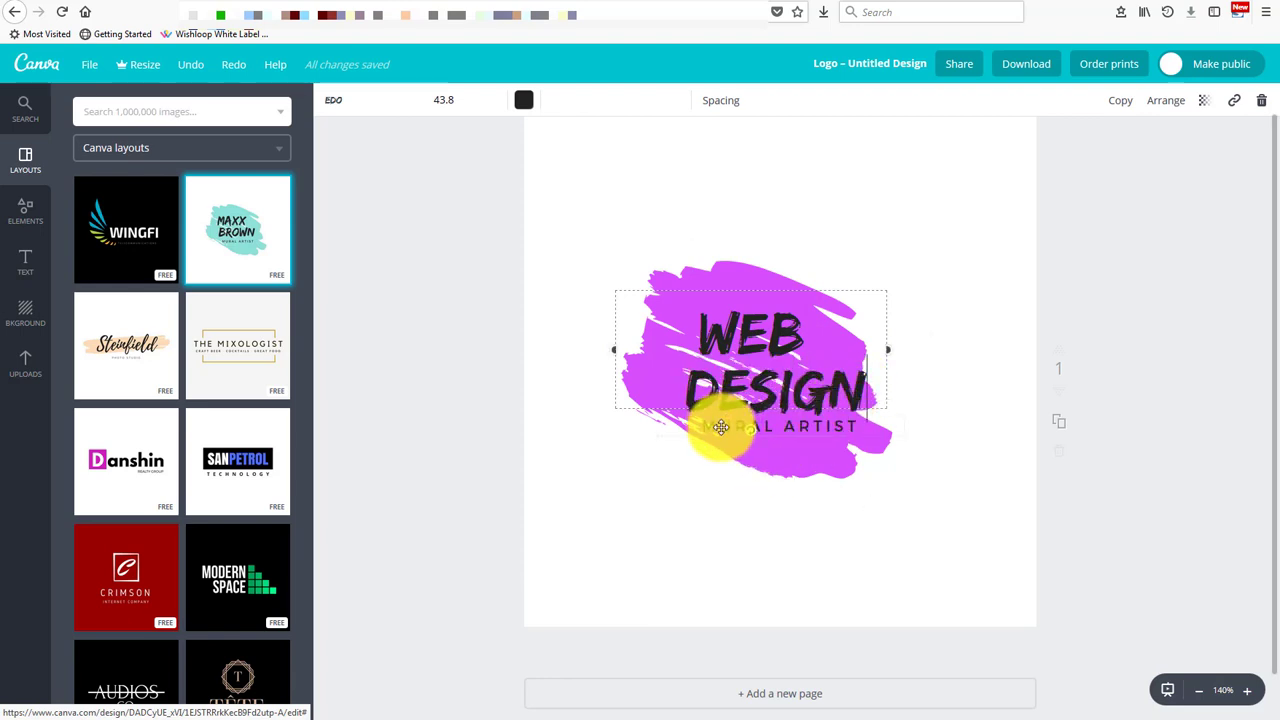
Step: Replace the MURAL ARTIST tagline below the heading with BY WEBPACKS
click(720, 427)
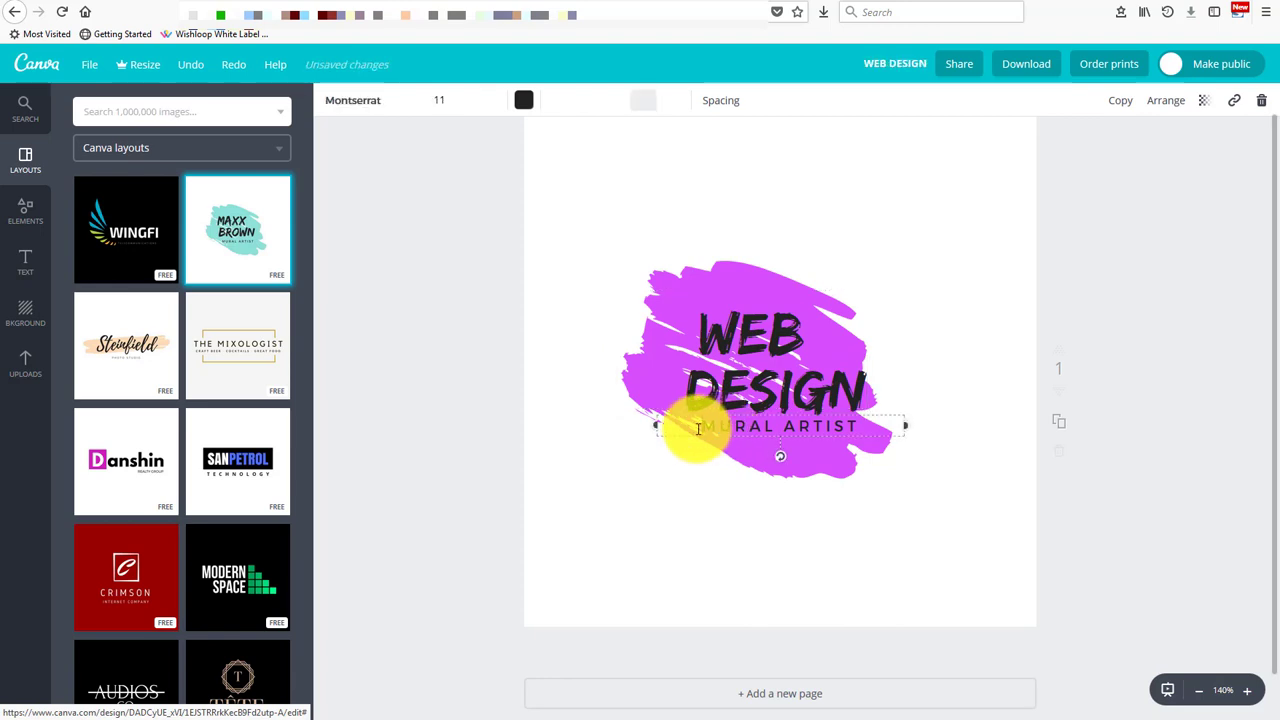
double_click(735, 428)
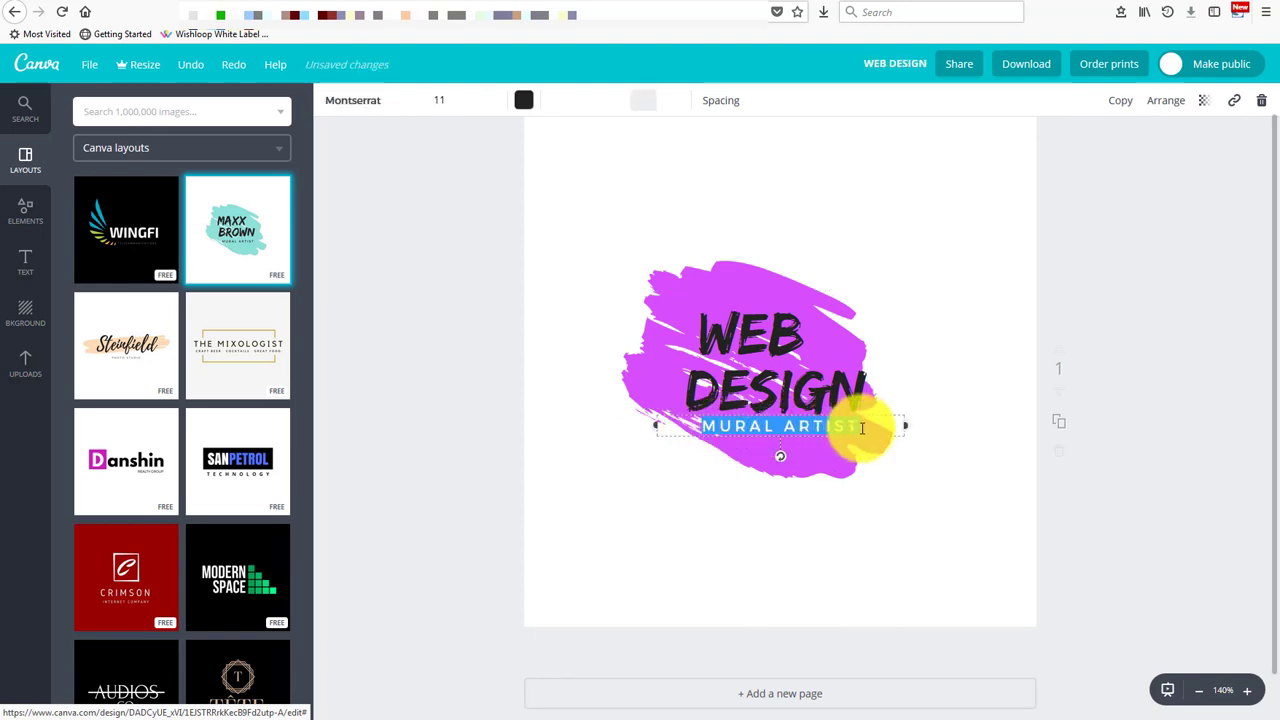
text(BT WE)
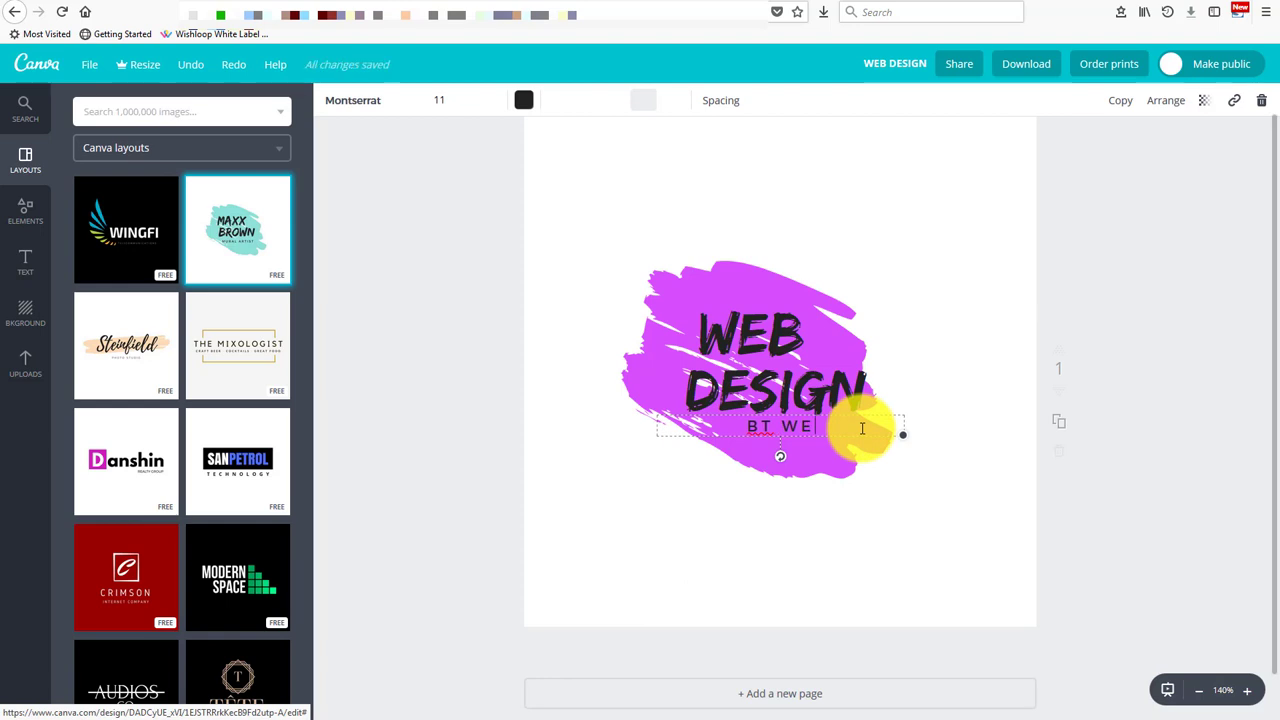
text(BPACKS)
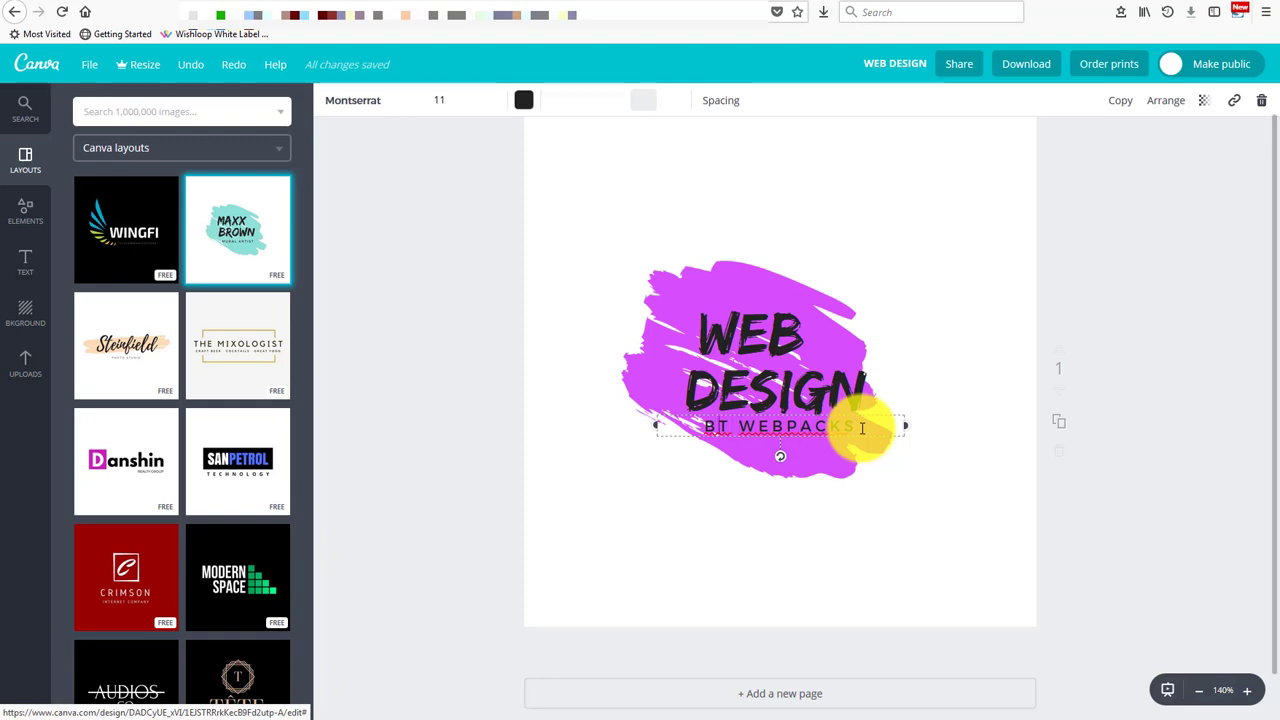
key(BackSpace)
text(Y)
click(651, 200)
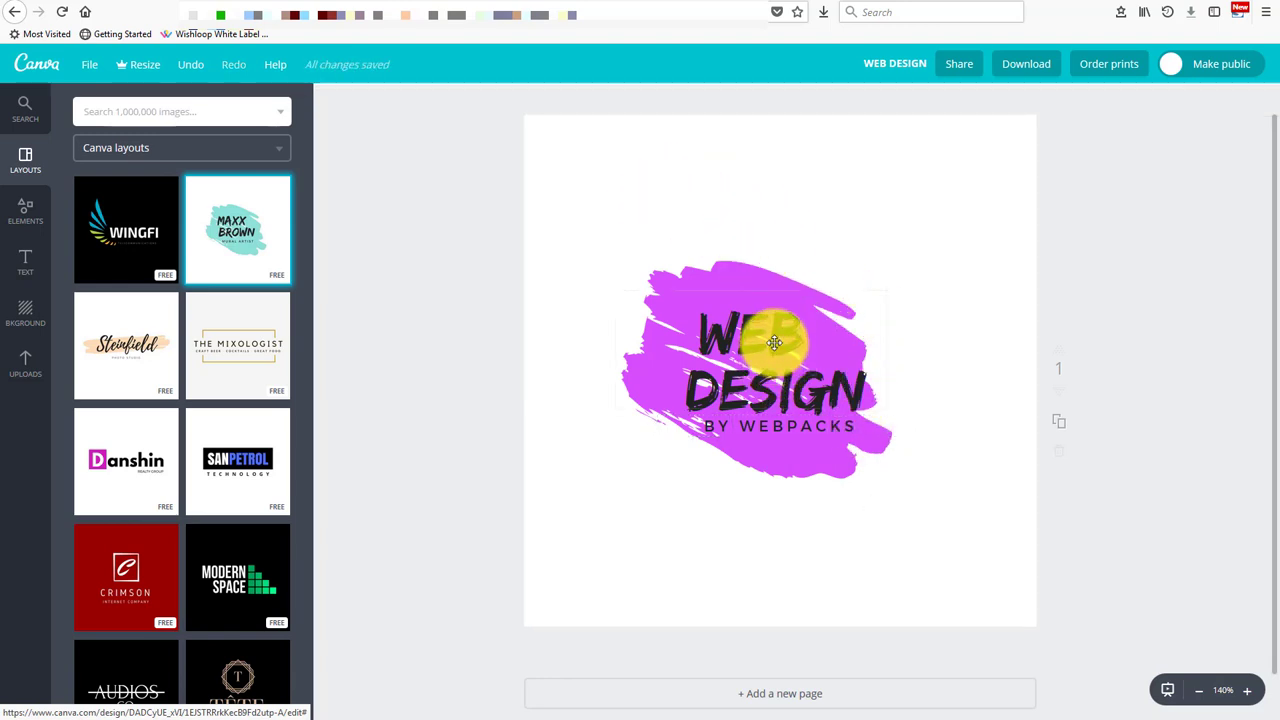
Step: Examine the available fonts and font sizes for the WEB DESIGN heading
click(774, 343)
click(773, 342)
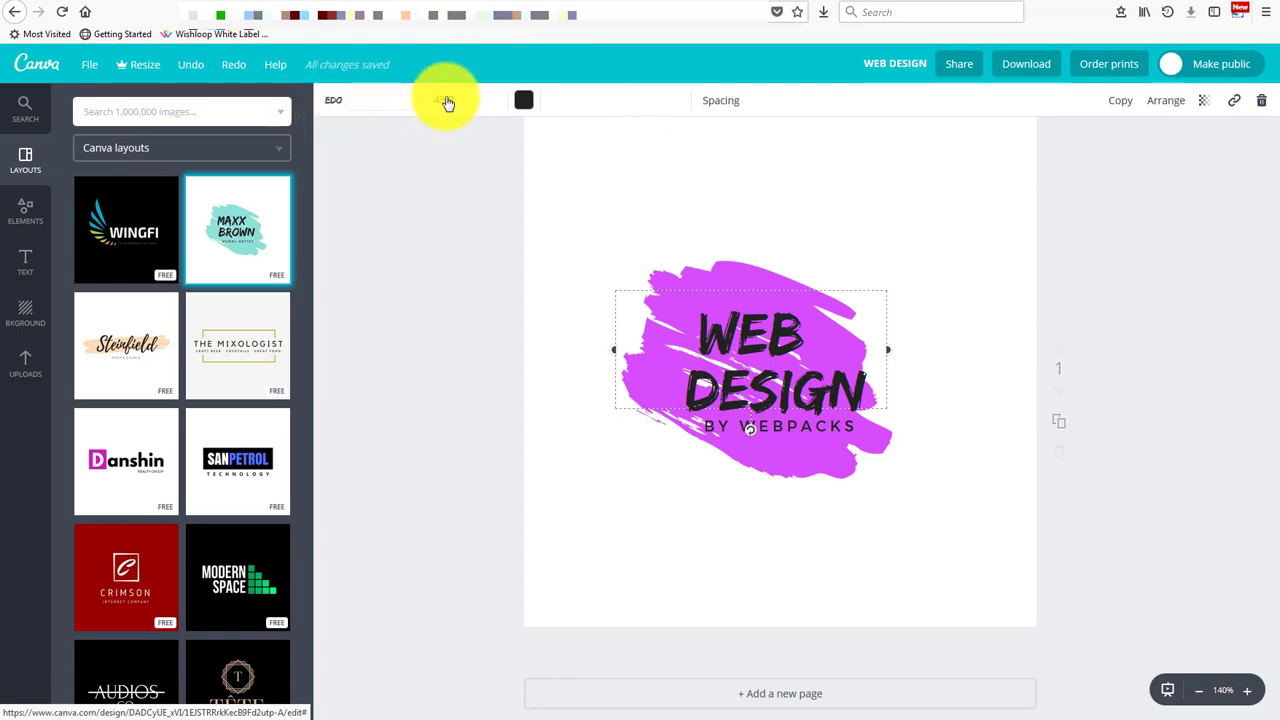
double_click(742, 320)
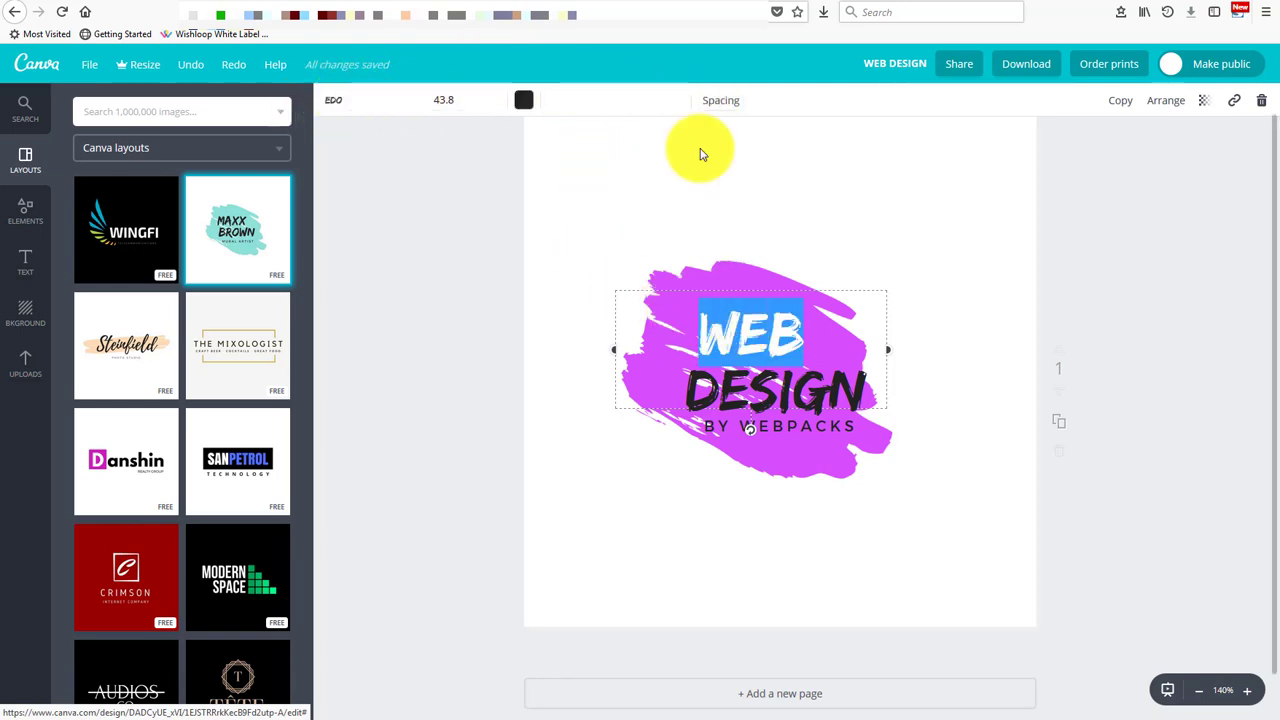
click(336, 102)
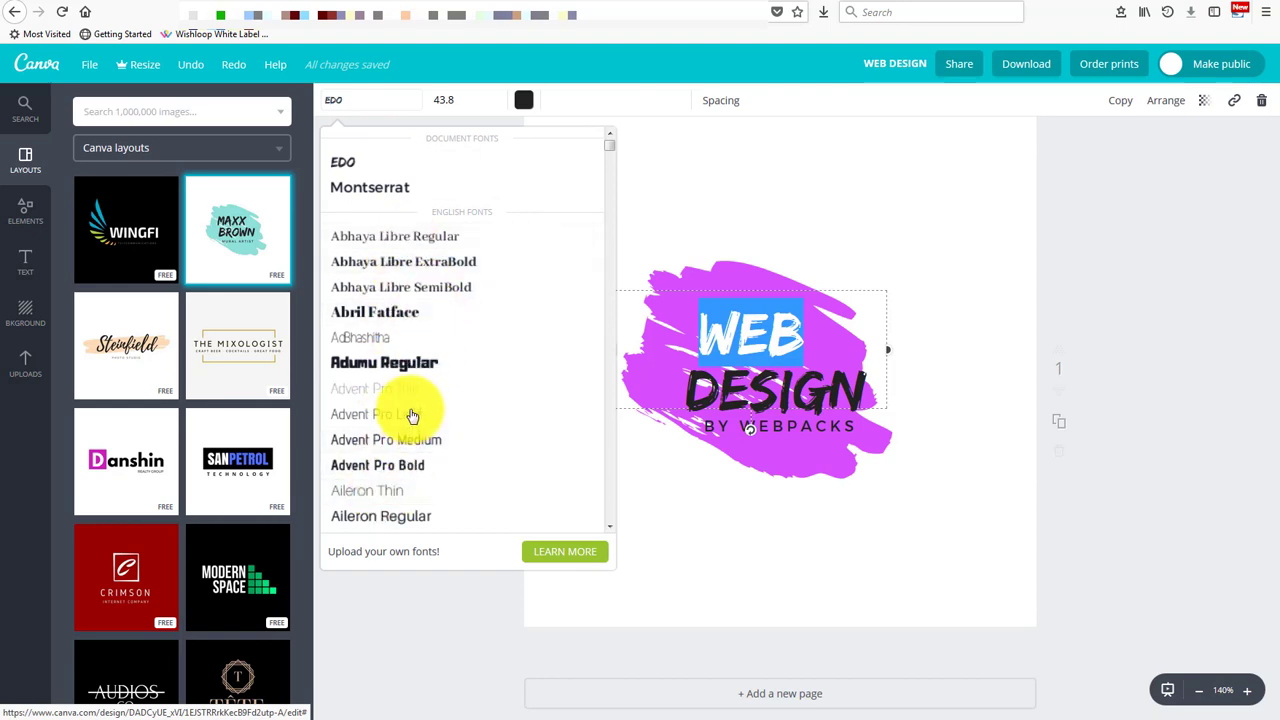
click(449, 101)
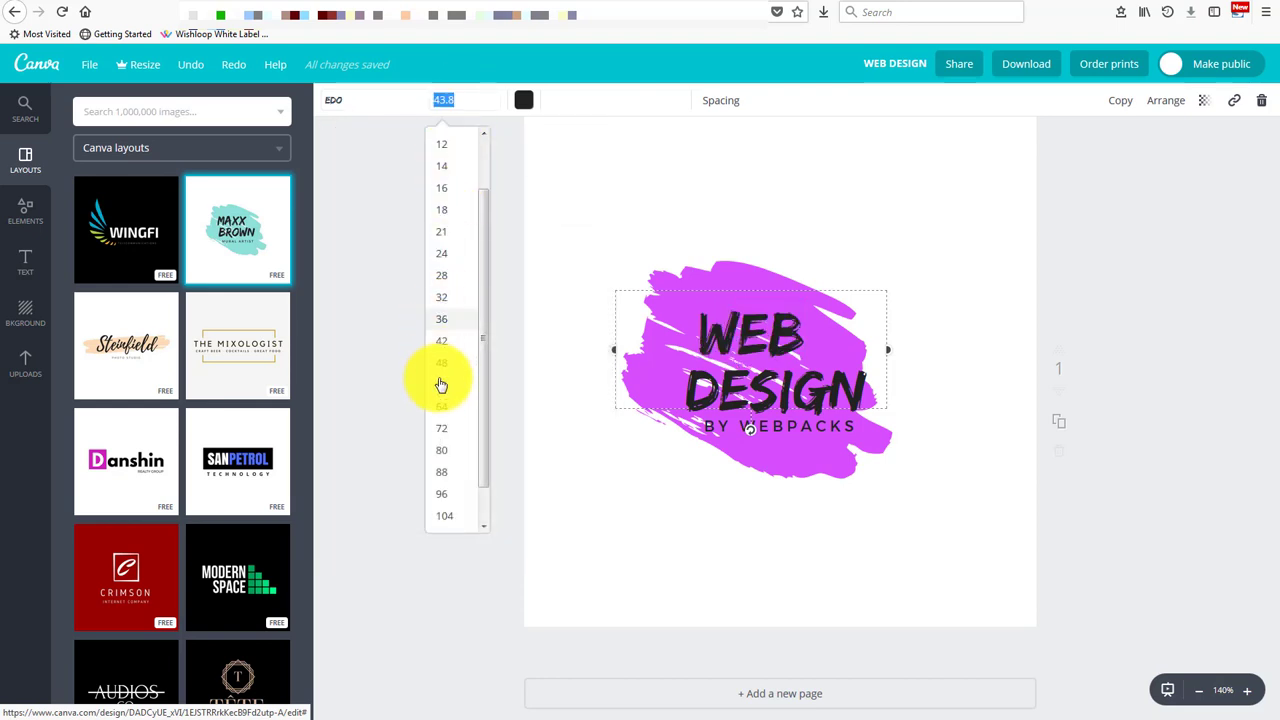
Step: Try light grey and red on the WEB DESIGN heading, and settle on white as its text colour
click(524, 100)
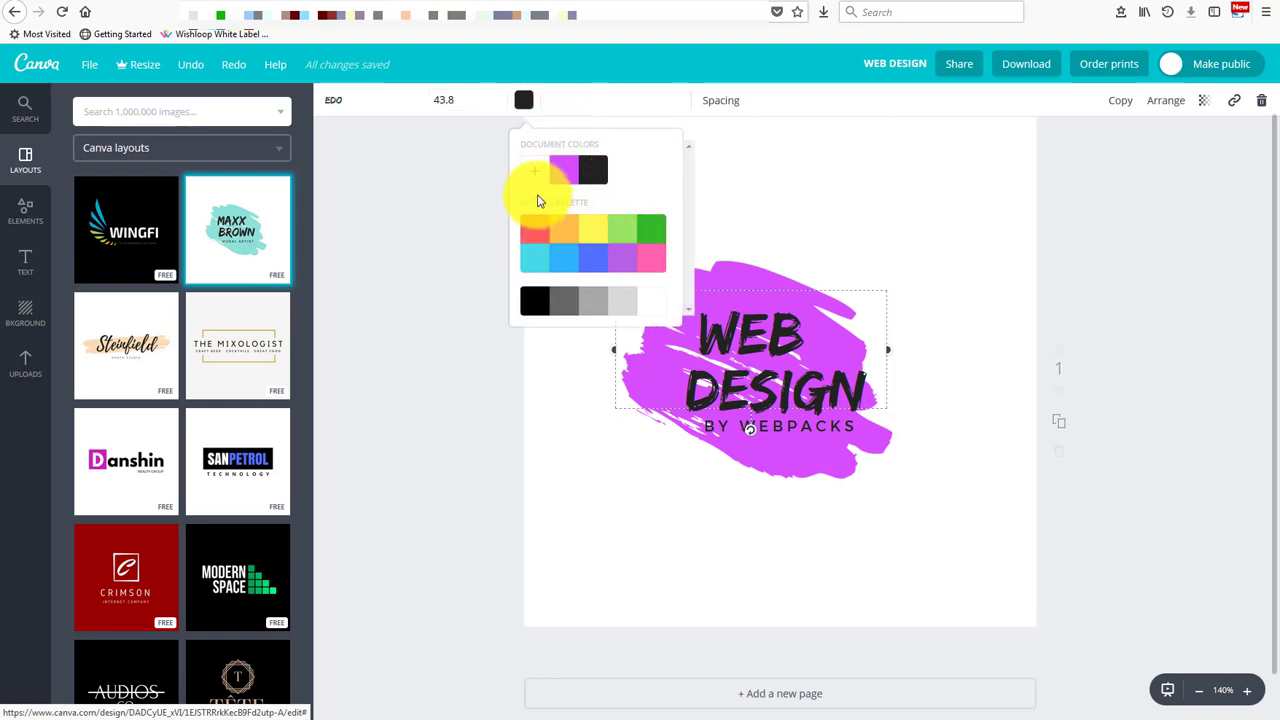
click(651, 301)
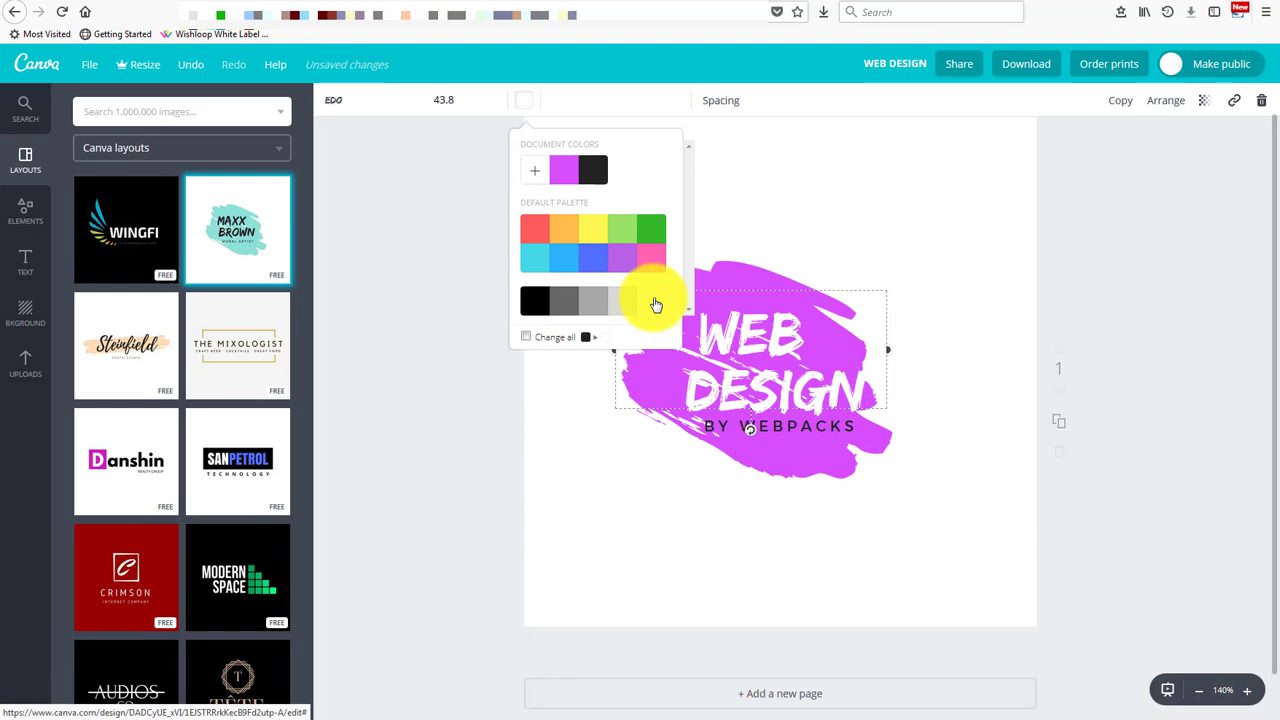
click(624, 303)
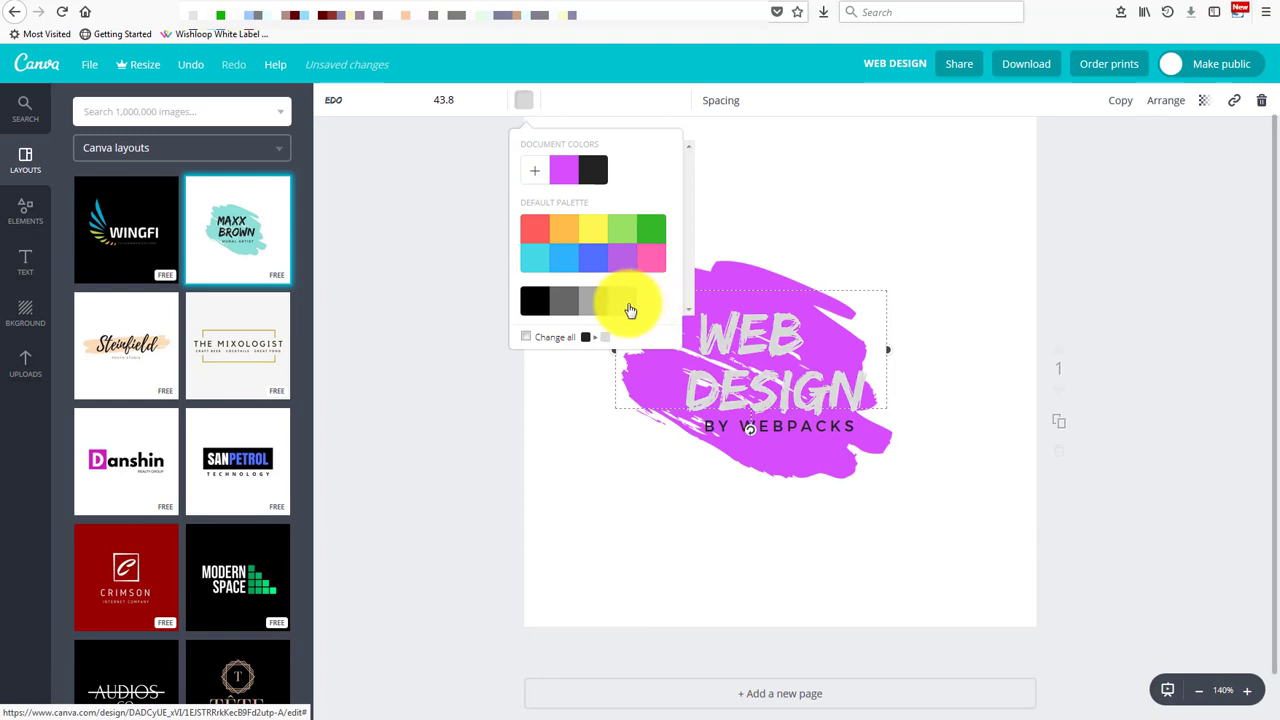
click(597, 232)
click(541, 233)
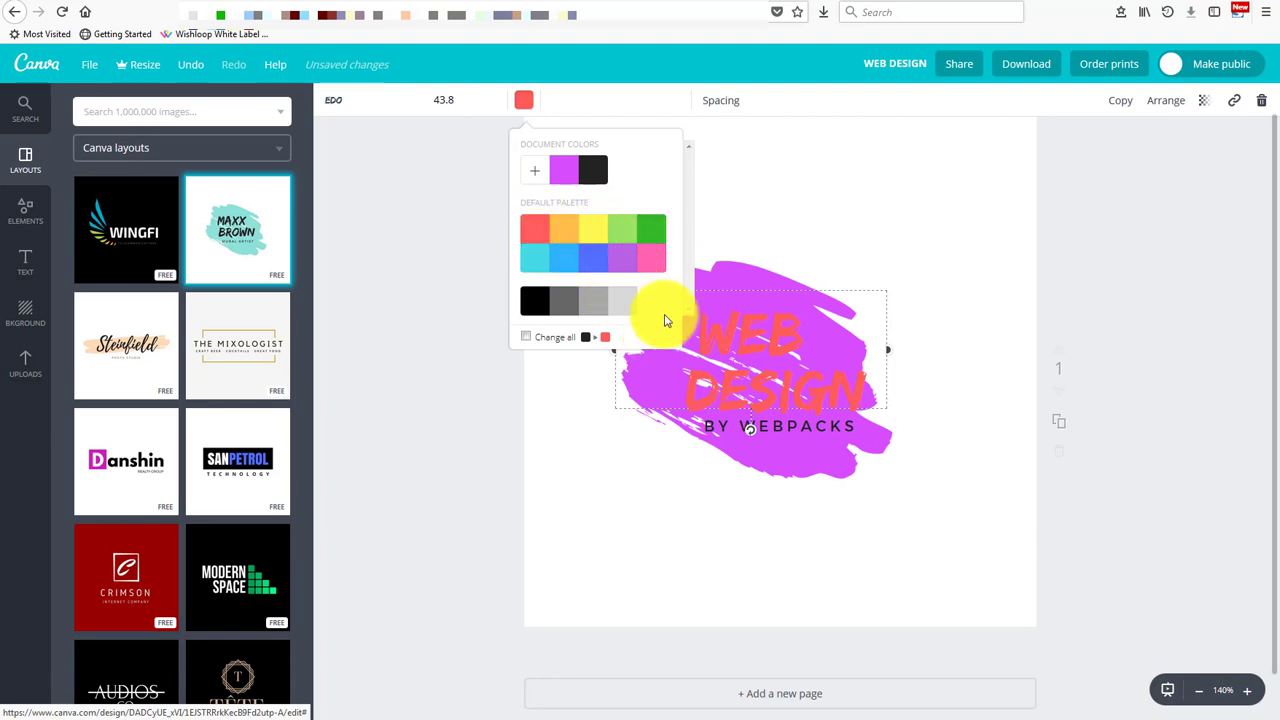
click(651, 301)
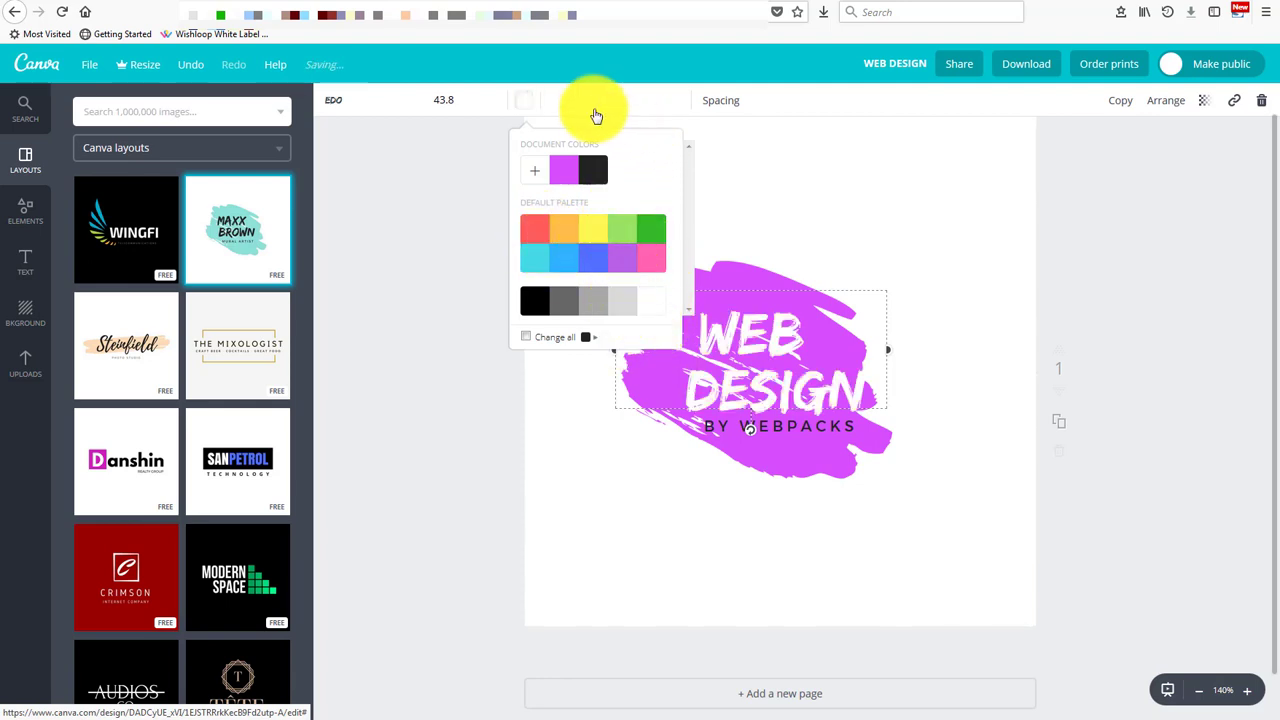
Step: Set the WEB DESIGN heading's letter spacing to 70 and its line height to 0.94
click(717, 104)
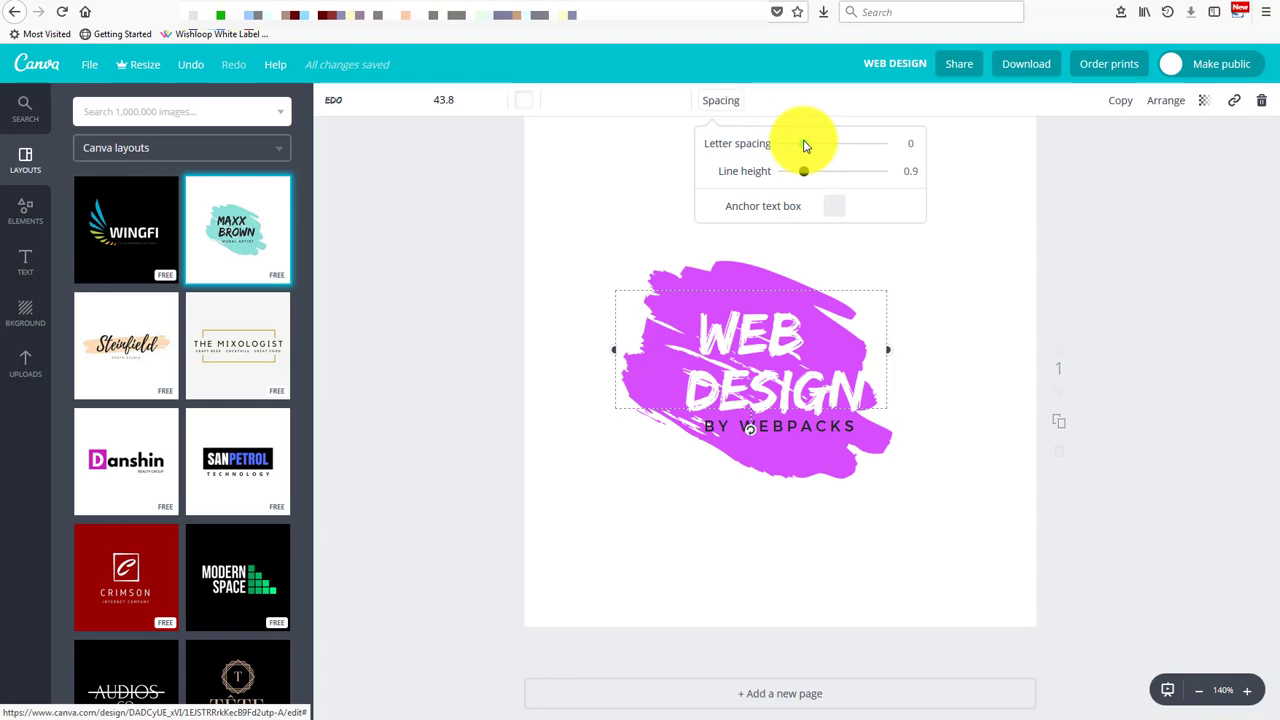
drag(805, 145, 813, 147)
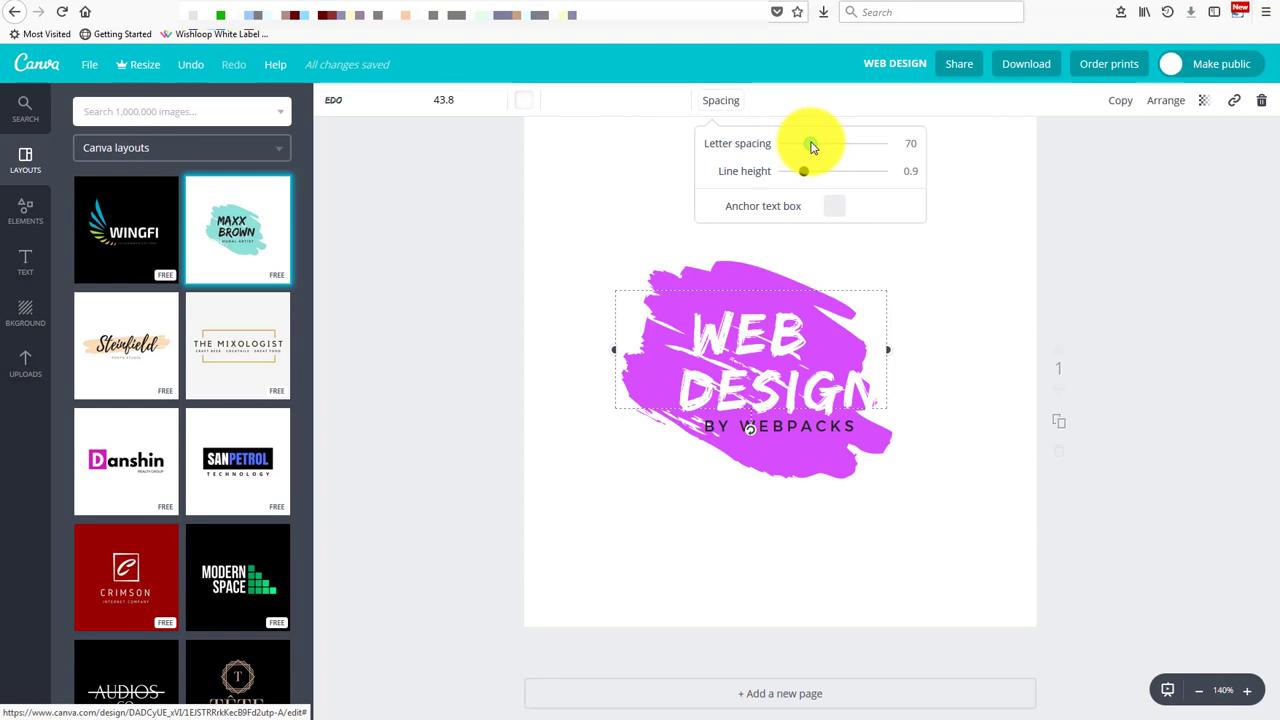
drag(808, 171, 817, 173)
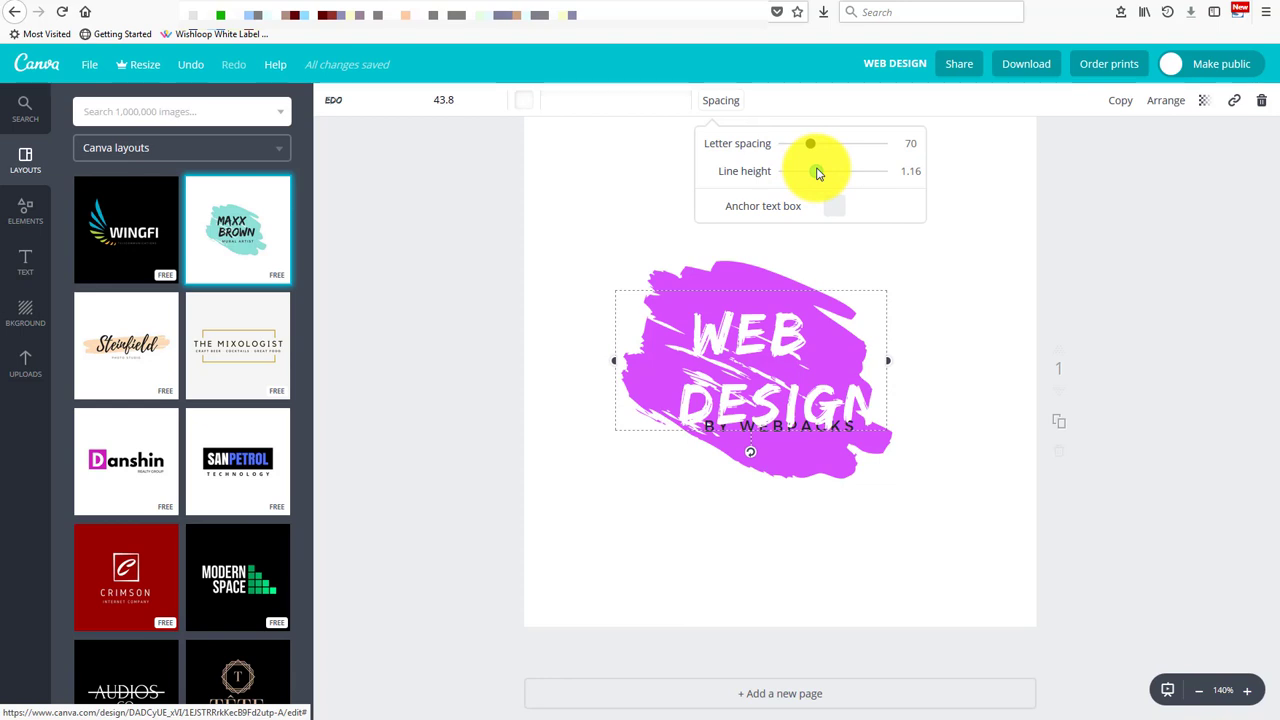
drag(817, 173, 809, 177)
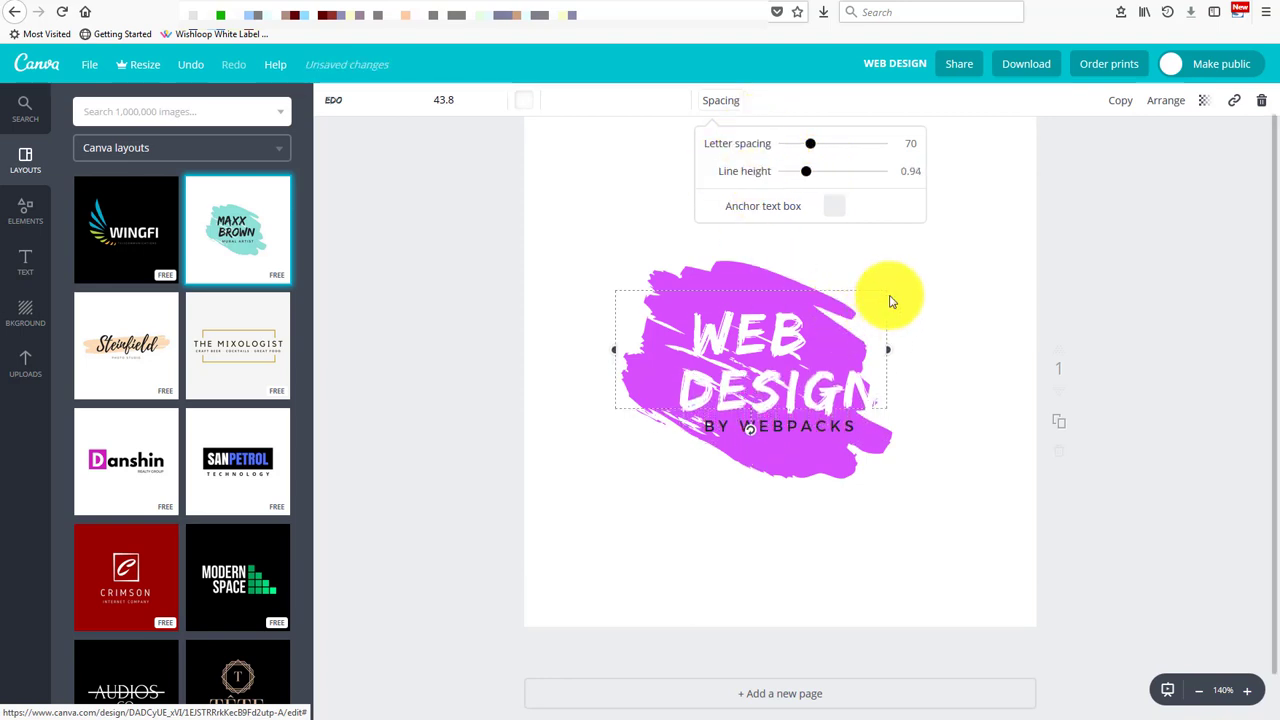
click(737, 522)
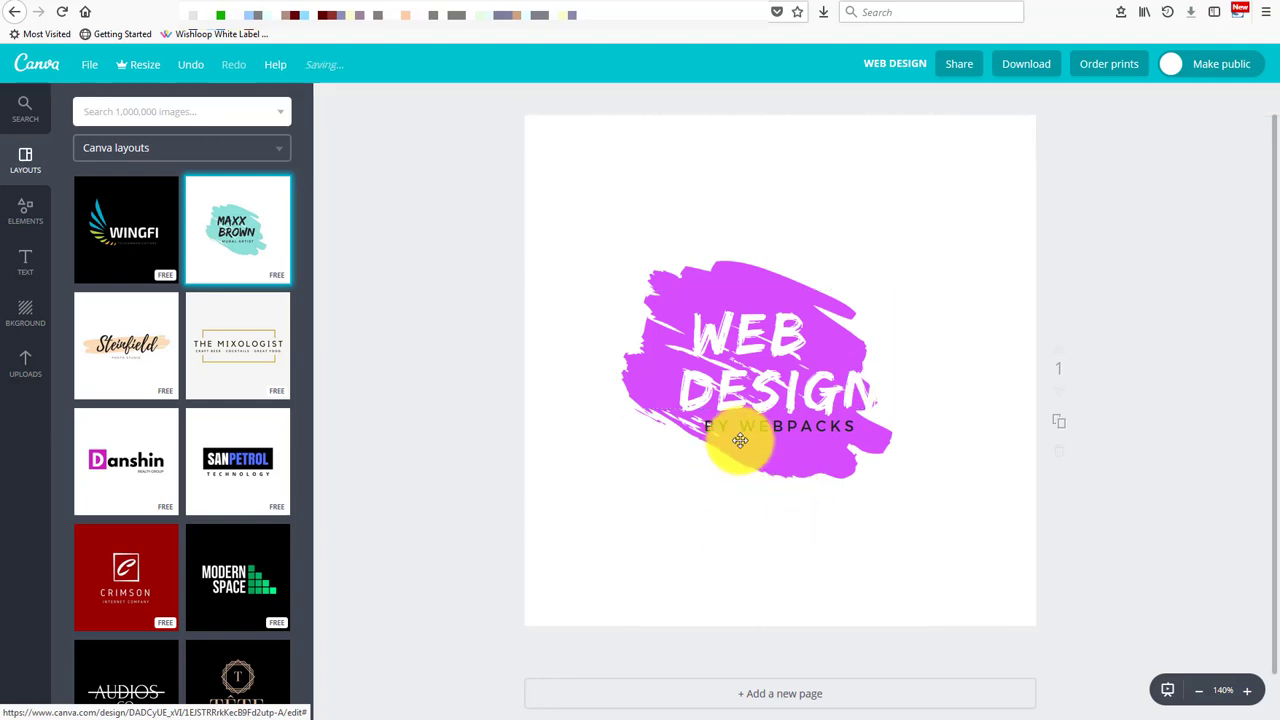
Step: Move the WEB DESIGN heading up and left over the brush stroke to about 72, 164, and save the design
click(794, 393)
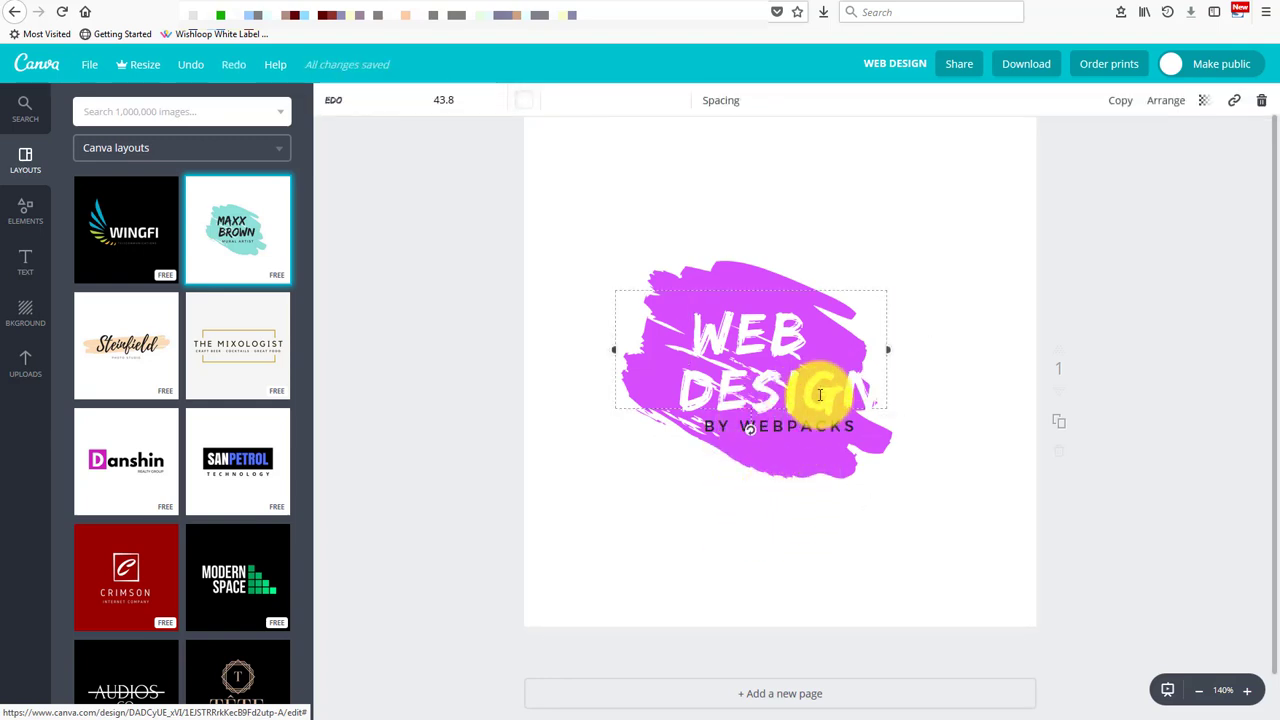
mouse_move(820, 395)
mouse_down()
mouse_move(877, 377)
mouse_move(851, 360)
mouse_move(809, 363)
mouse_move(816, 353)
mouse_up()
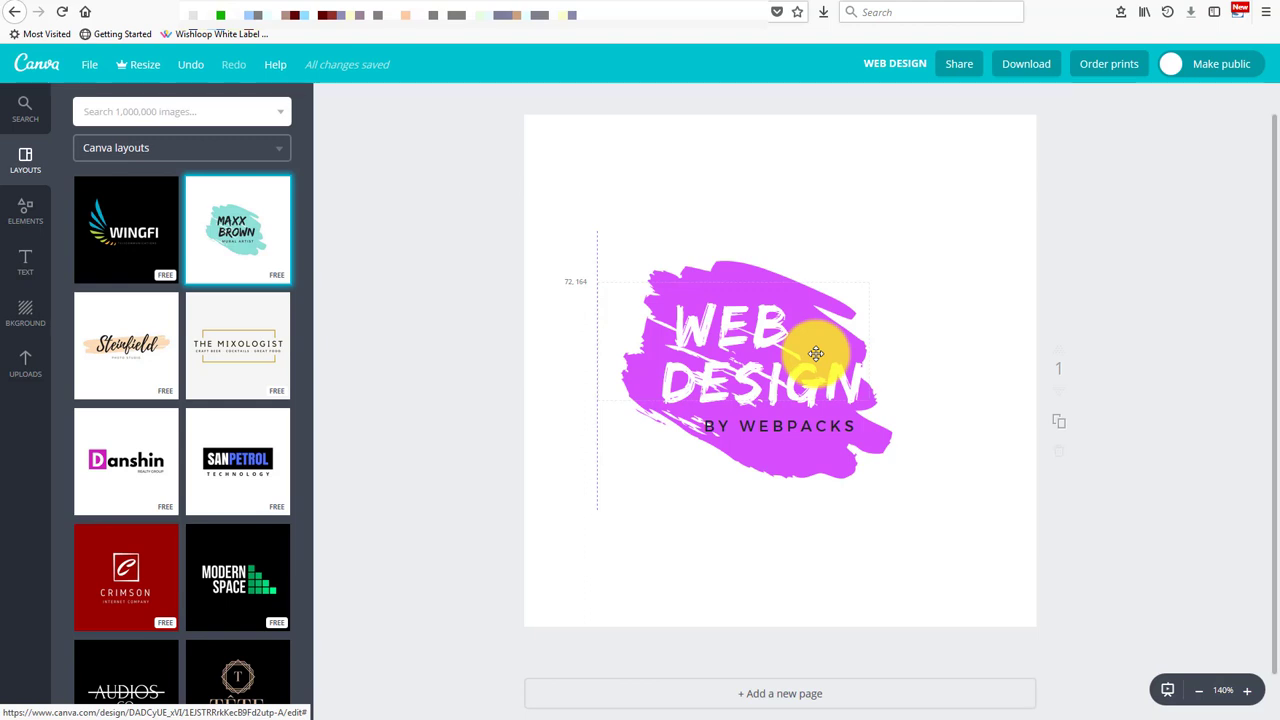
click(790, 423)
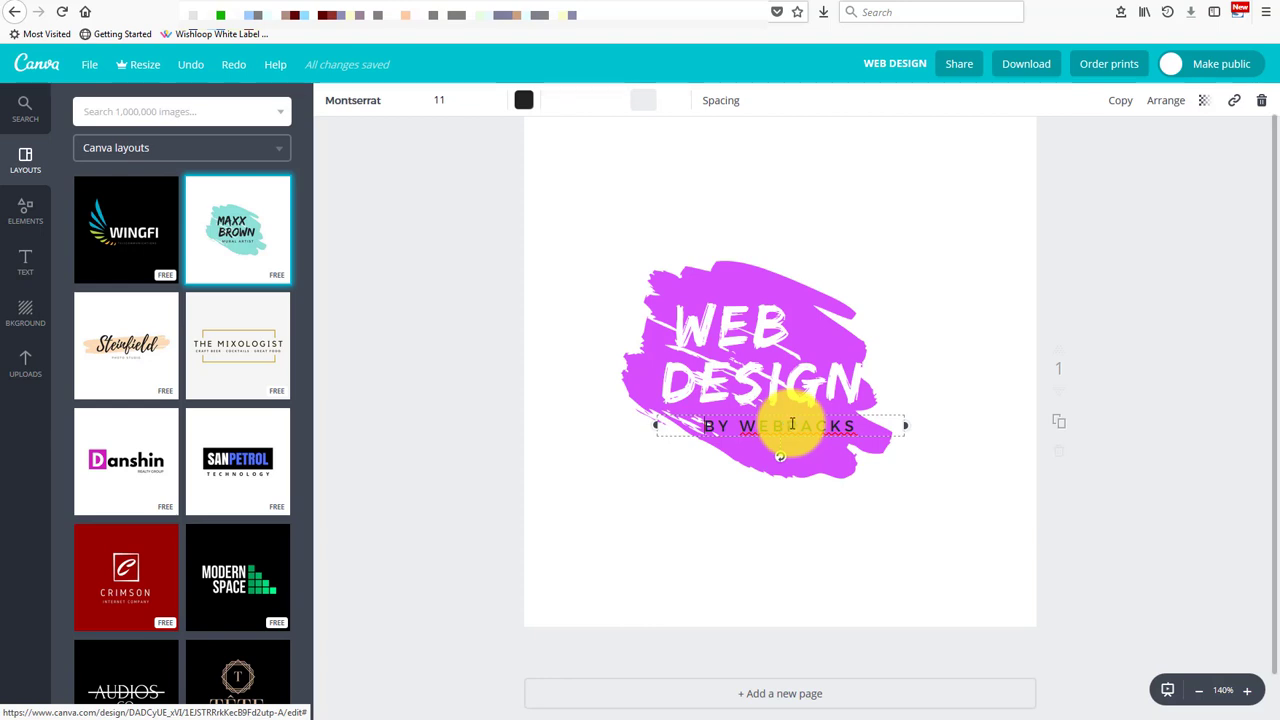
click(84, 63)
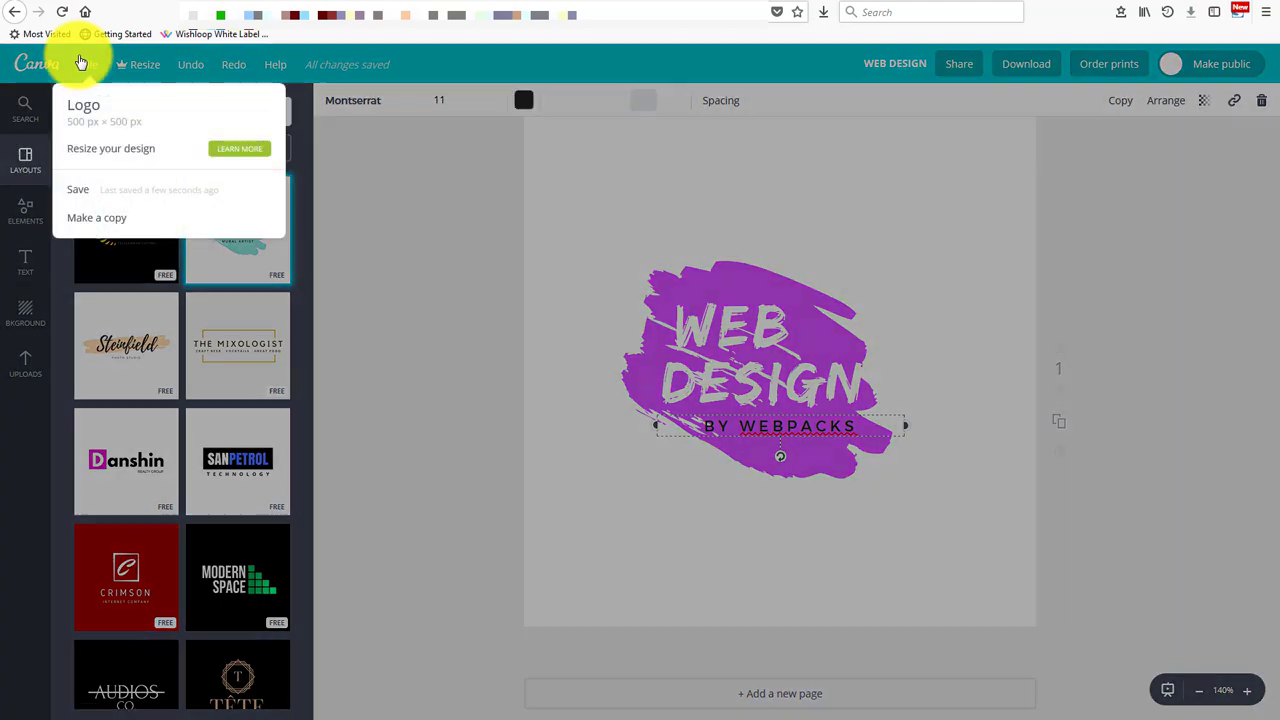
click(106, 192)
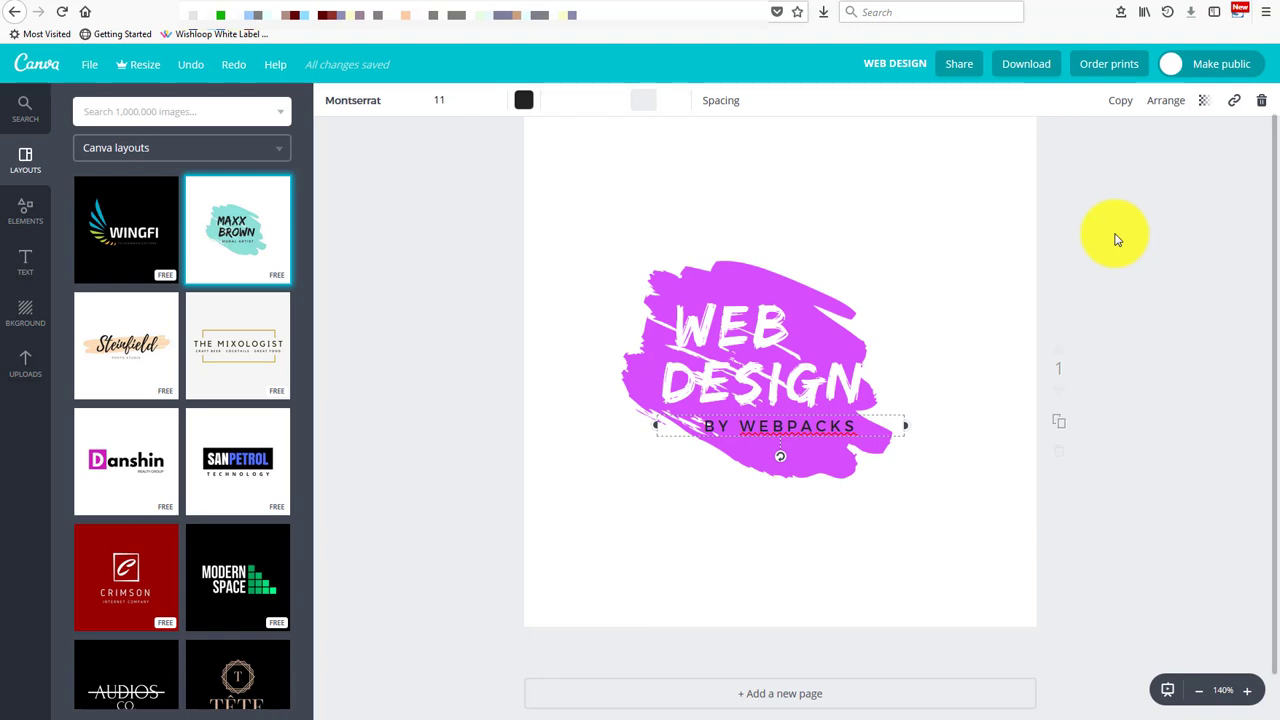
Step: Set the design's download file type to PNG
click(1046, 72)
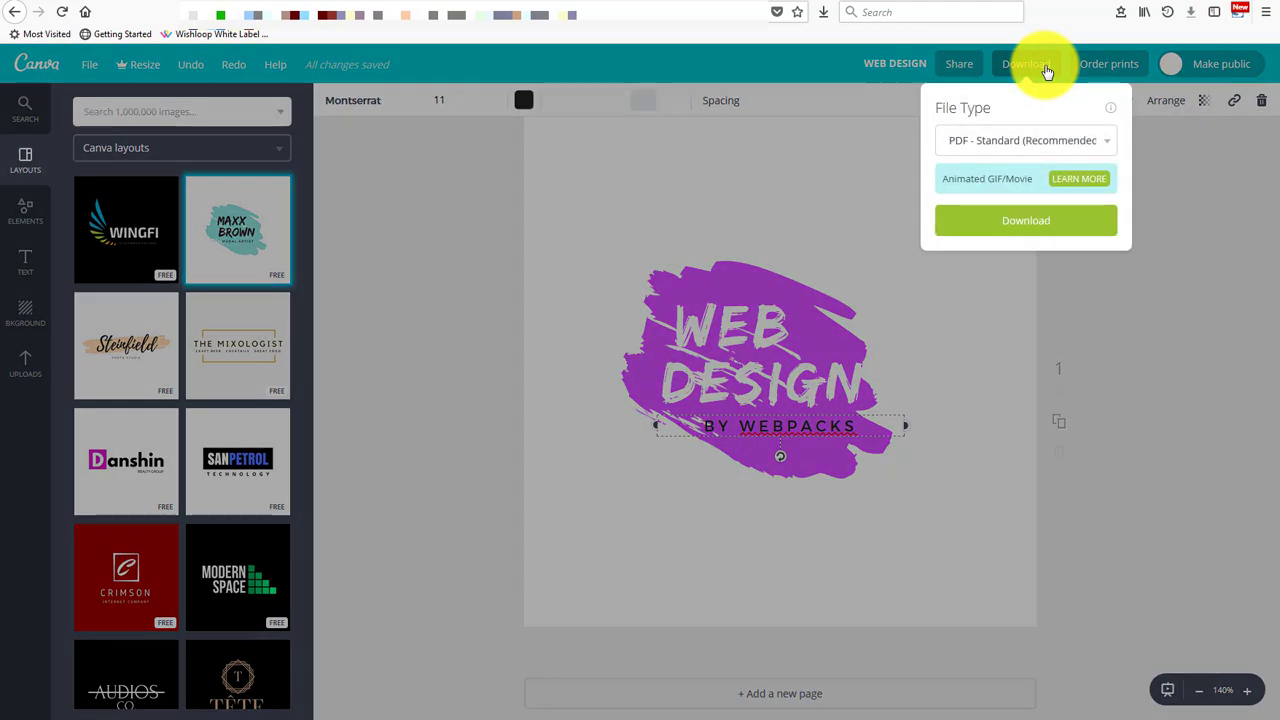
click(1003, 140)
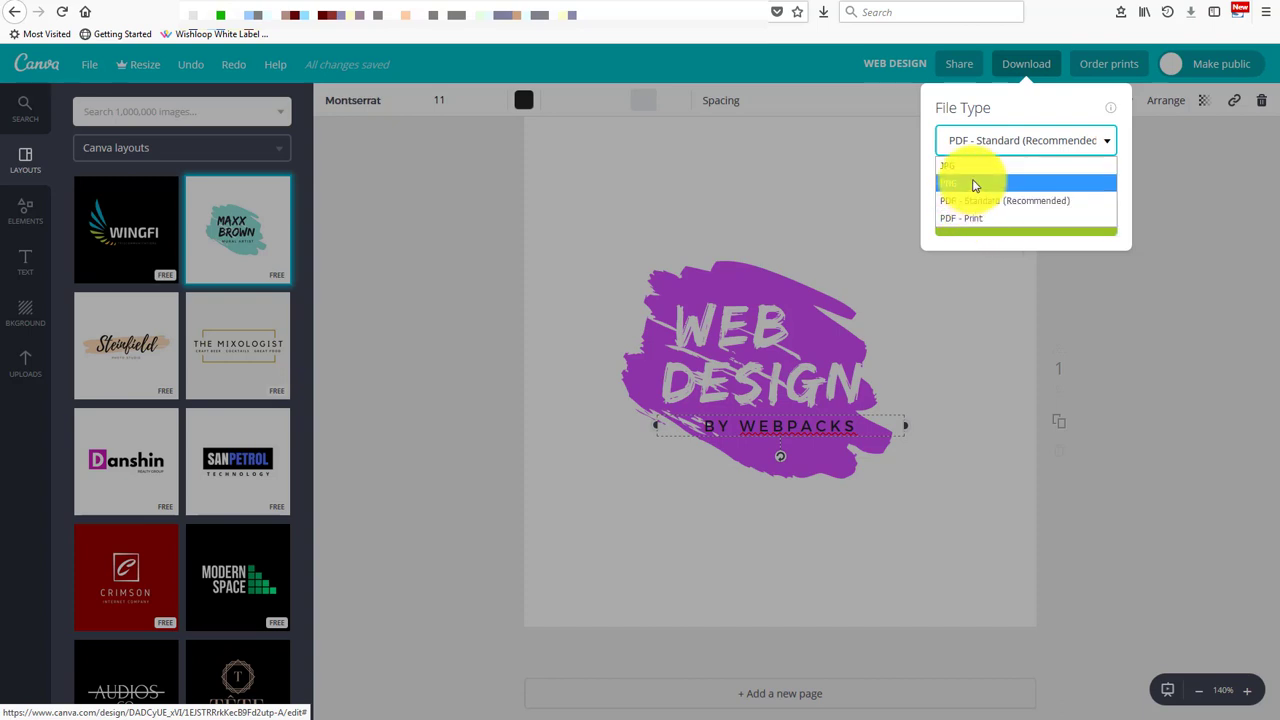
click(972, 183)
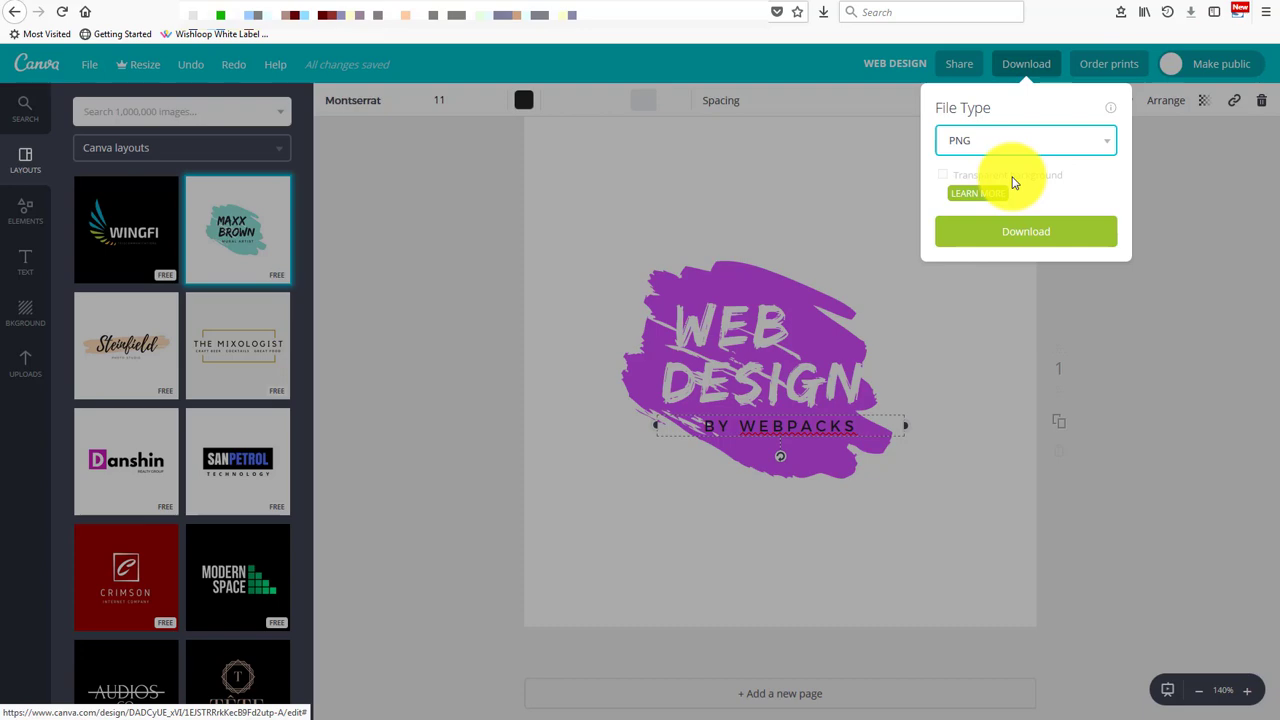
Step: Examine the Canva for Work transparent background offer and its trial pricing, and close the download options without downloading
click(985, 193)
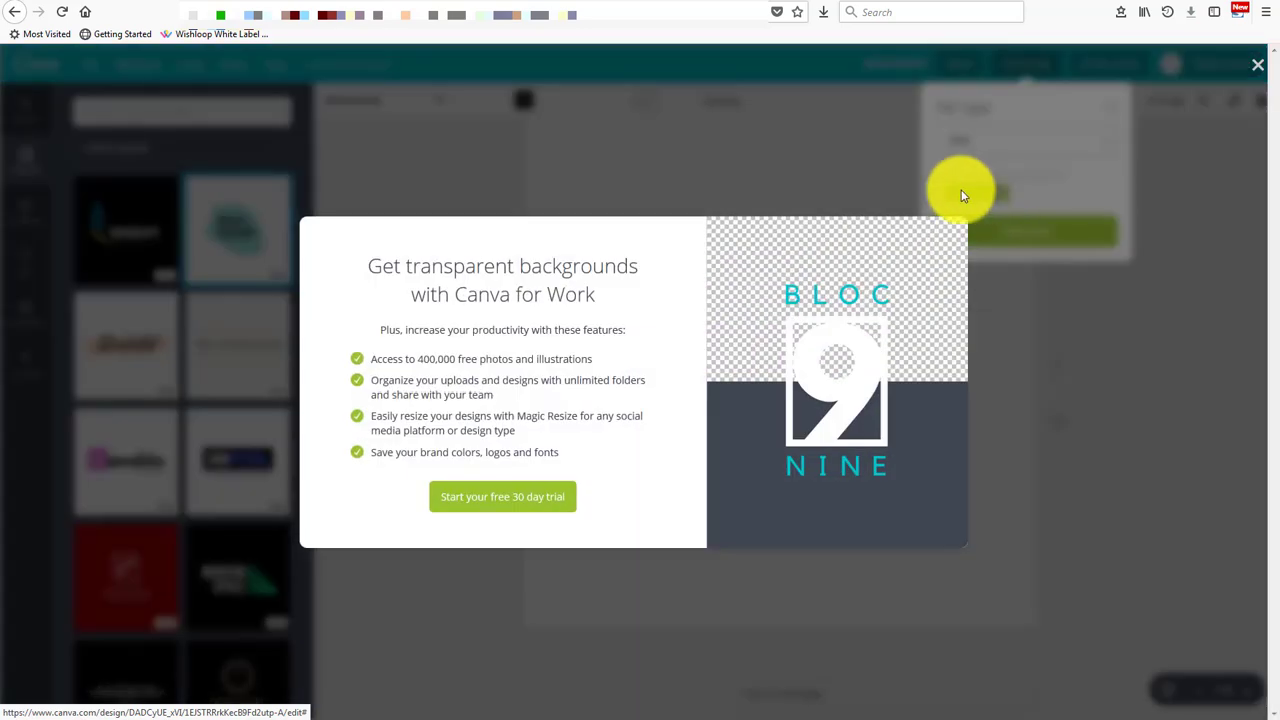
click(503, 500)
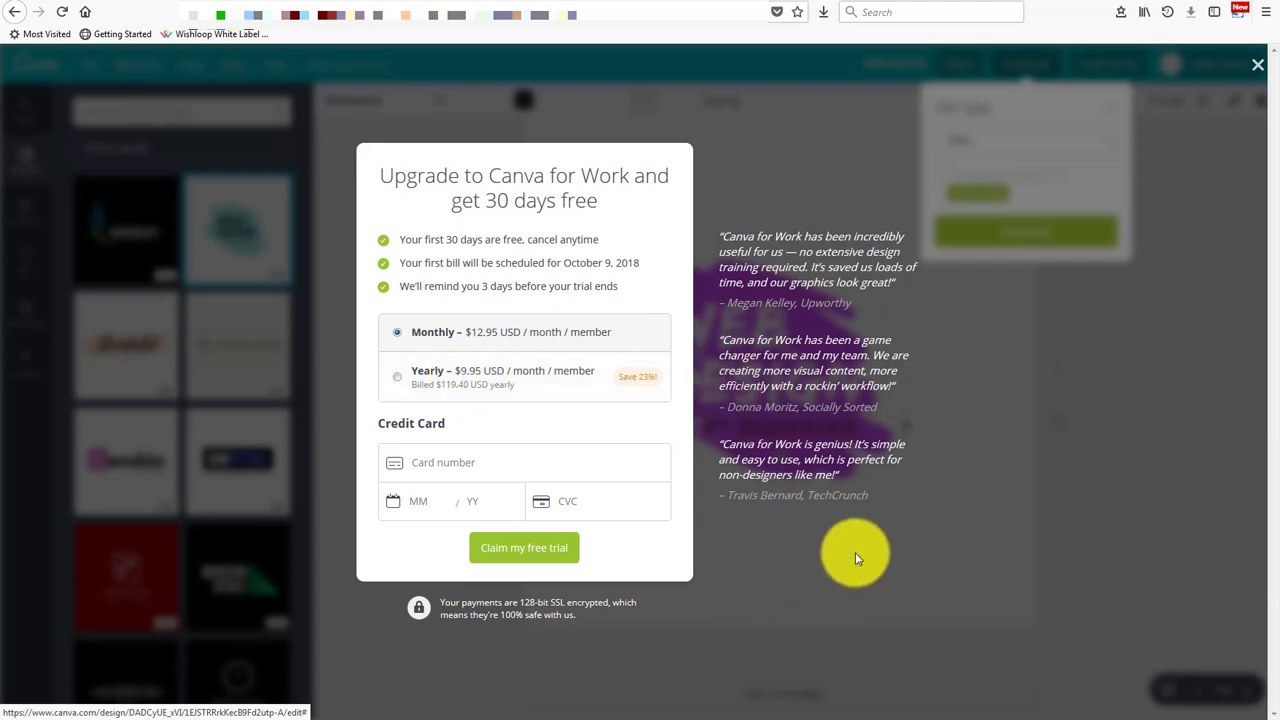
click(960, 486)
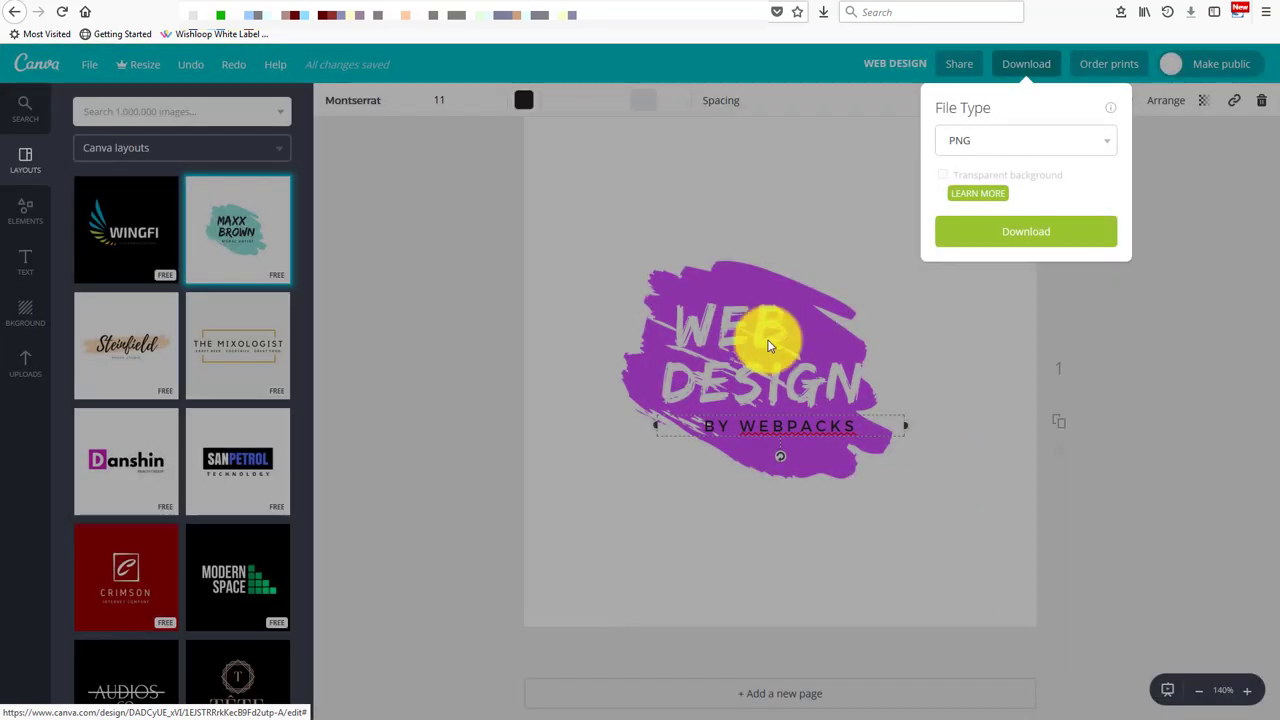
click(543, 213)
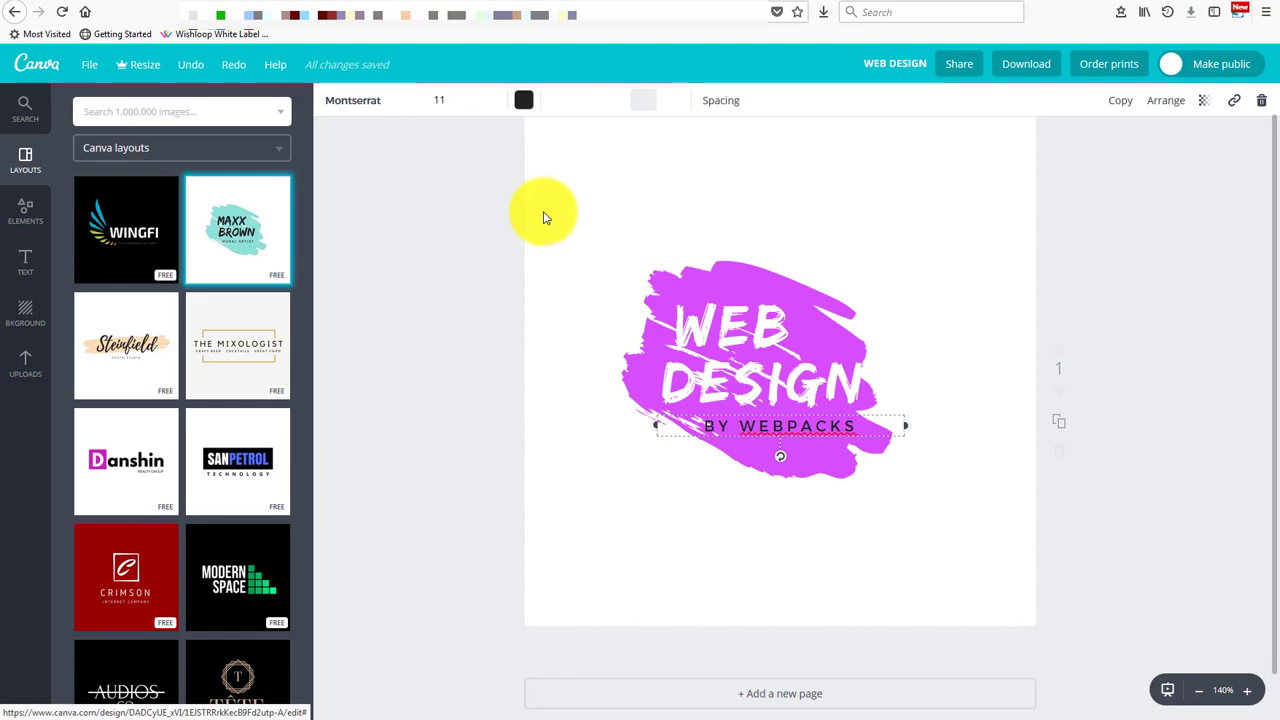
Step: Browse the other ready-made Canva logo layouts and return to the start of the list
scroll(171, 400, down, 6)
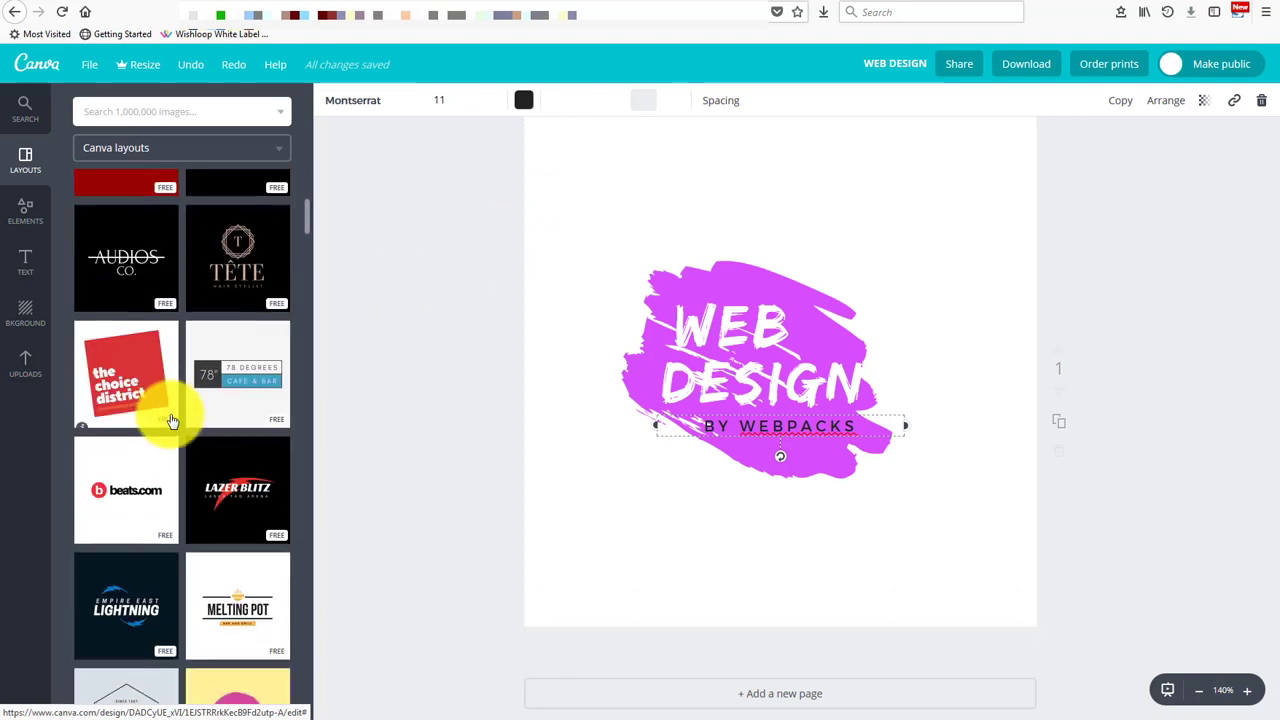
scroll(172, 421, down, 8)
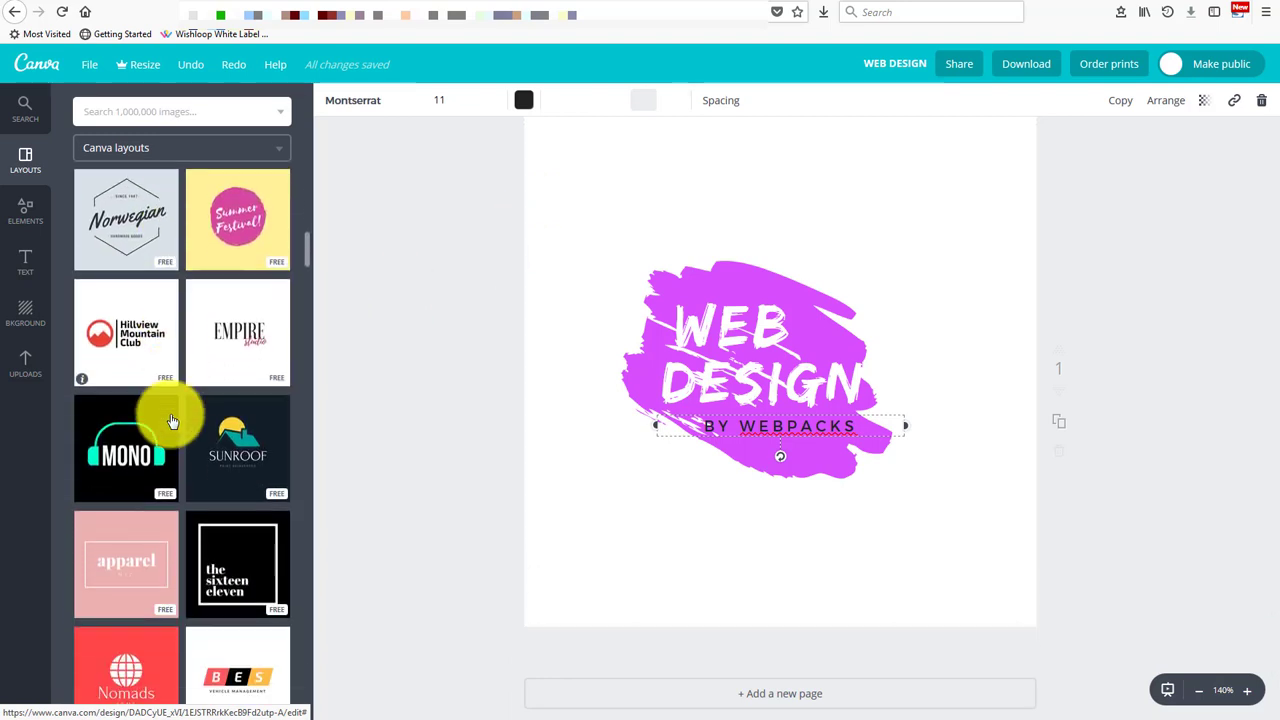
scroll(172, 421, down, 6)
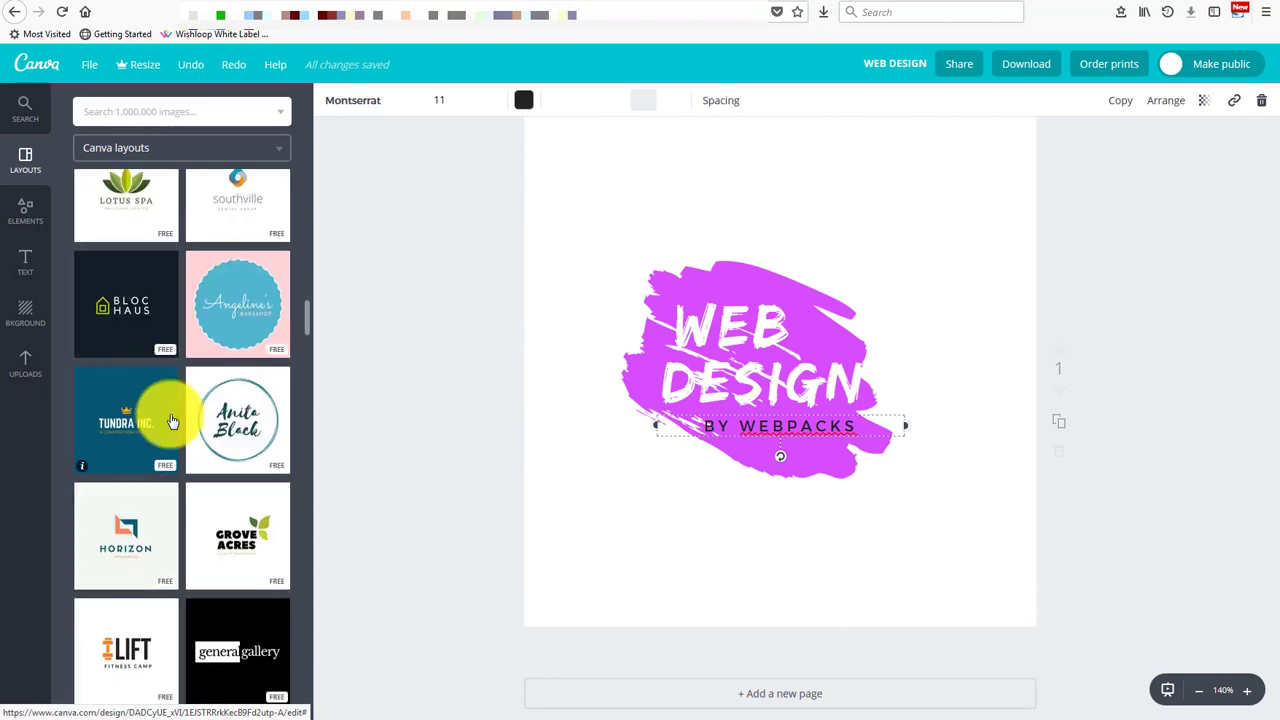
scroll(172, 421, down, 5)
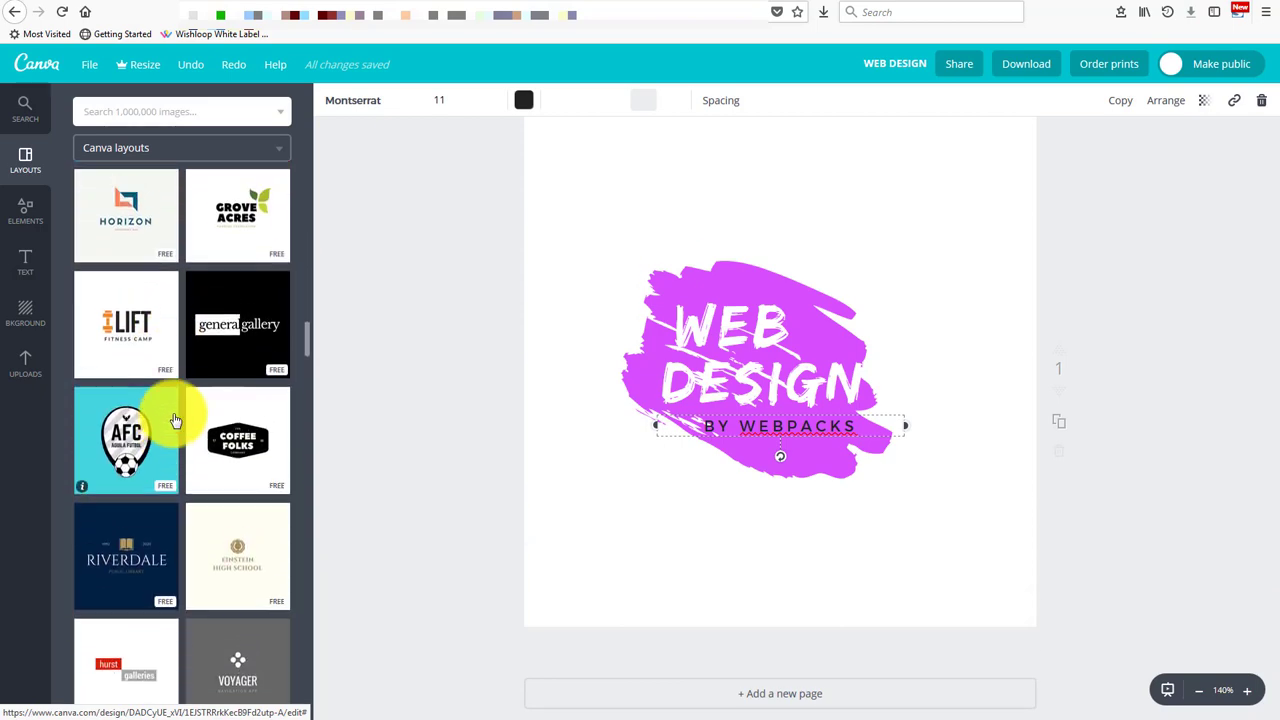
scroll(174, 421, down, 10)
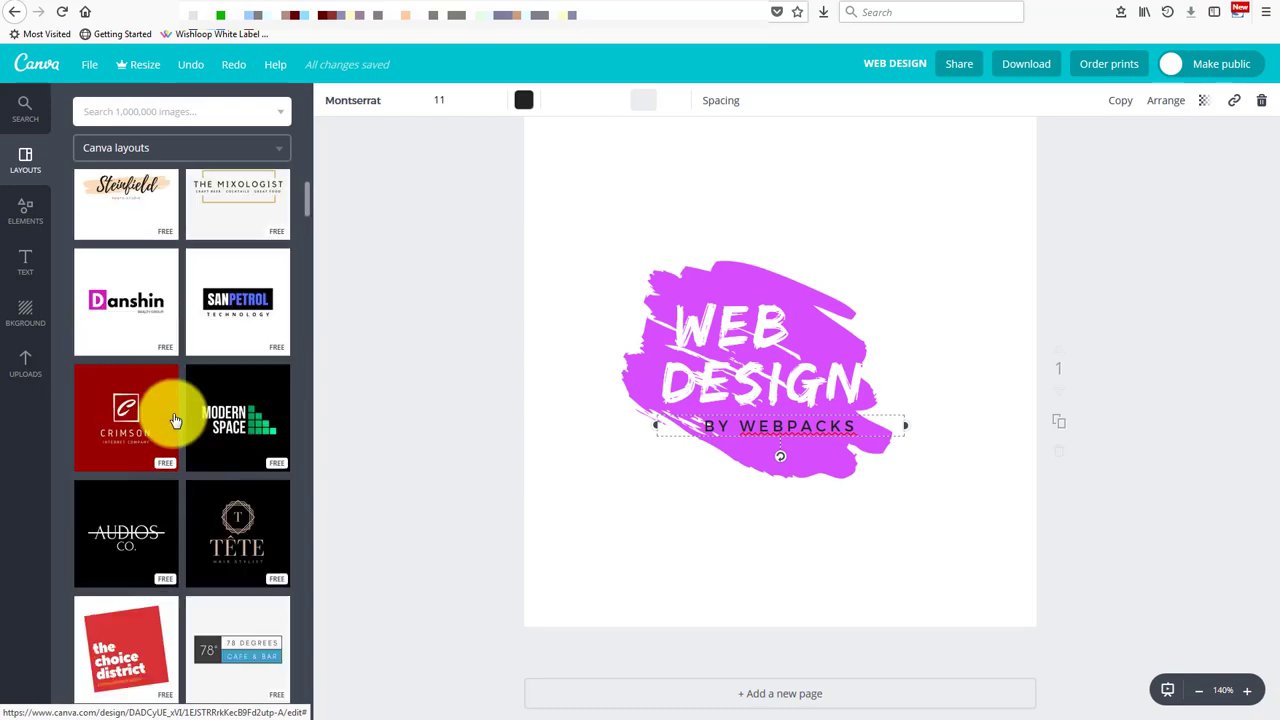
scroll(174, 421, up, 2)
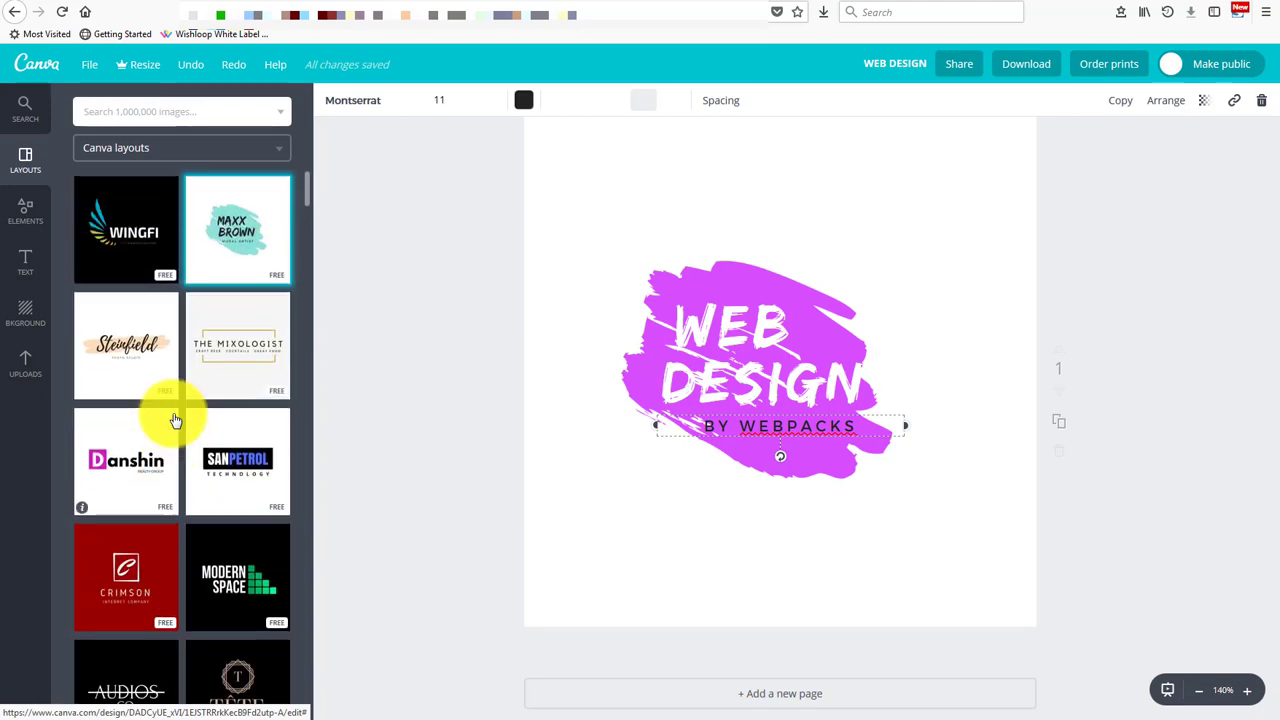